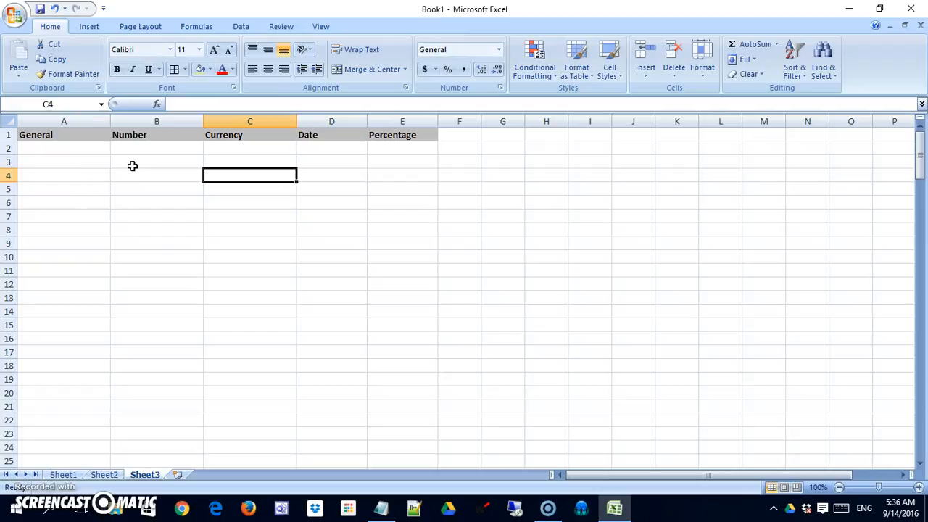
Enter Rich, 17 and 'september' (displayed as 4-Sep) into cells A2 to A4.
left_click(41, 148)
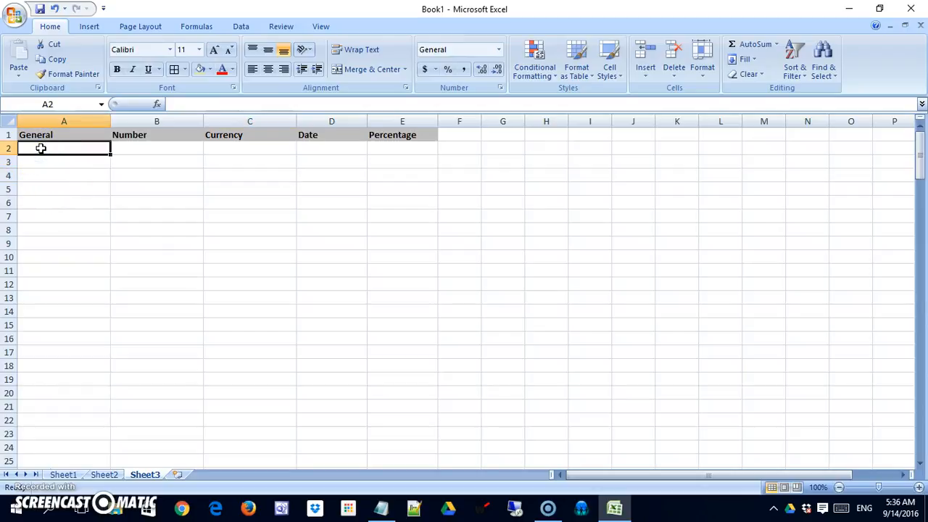
type("Rich")
key("Return")
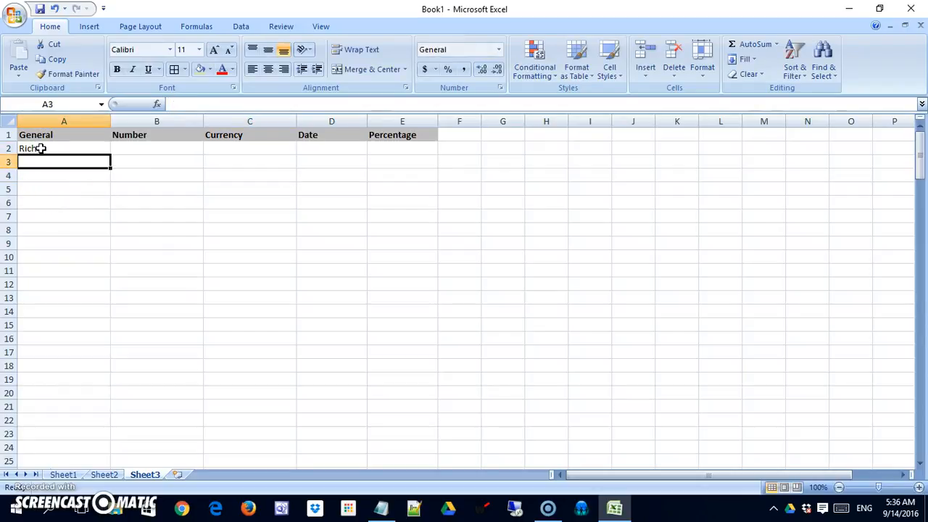
type("17")
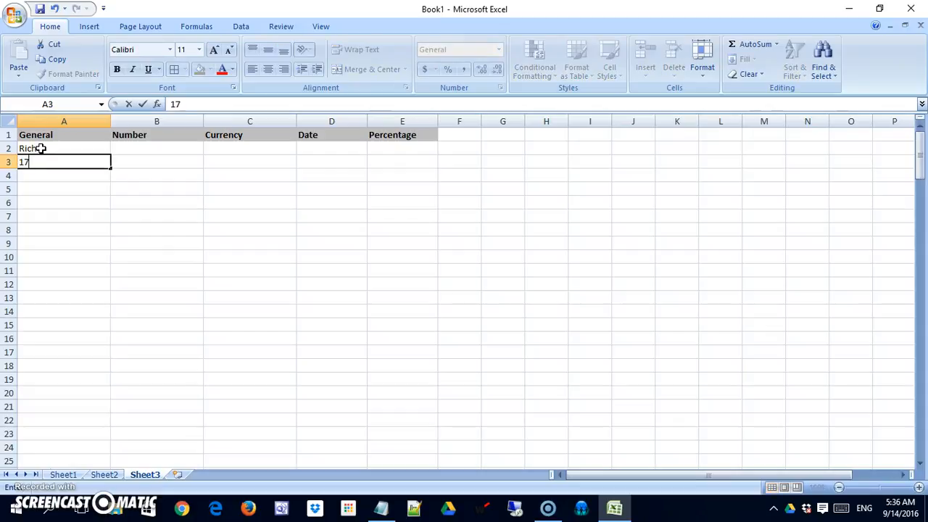
key("Return")
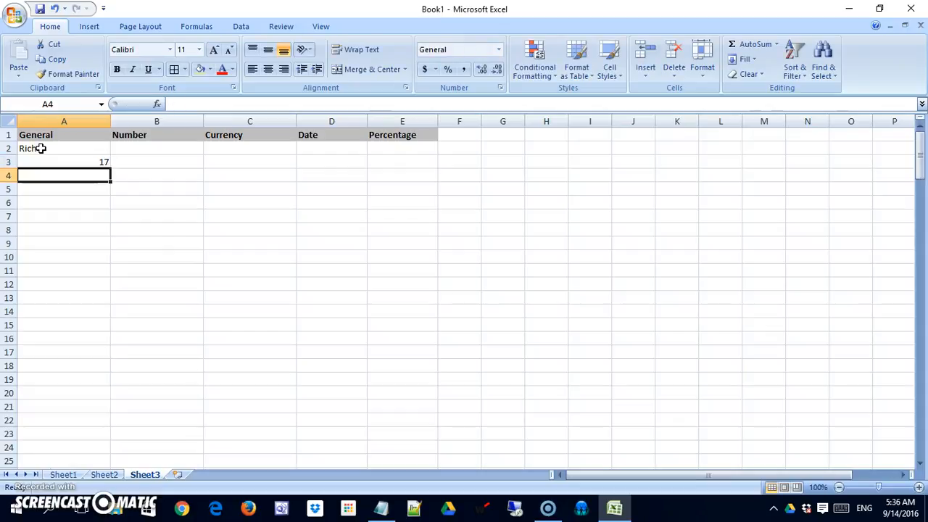
type("septerm")
key("BackSpace")
key("BackSpace")
type("mber")
key("Return")
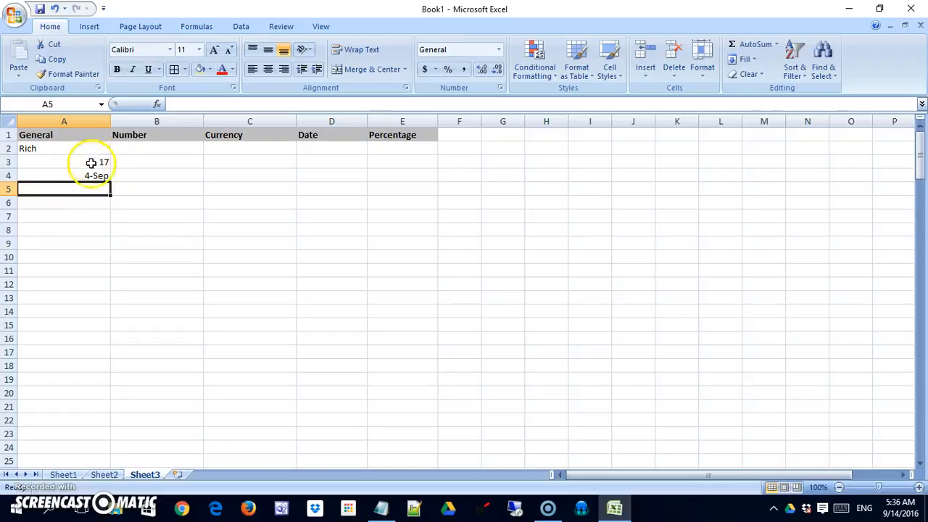
left_click(30, 148)
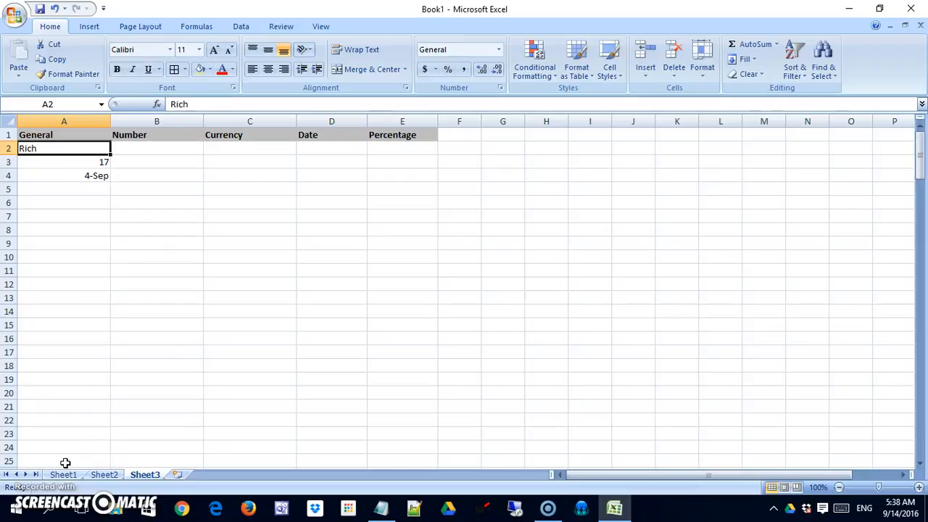
right_click(96, 151)
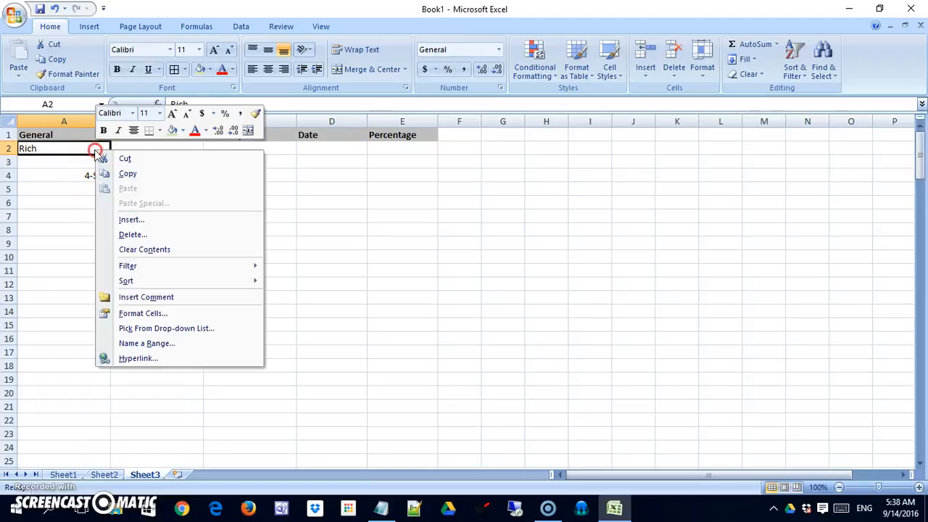
left_click(156, 313)
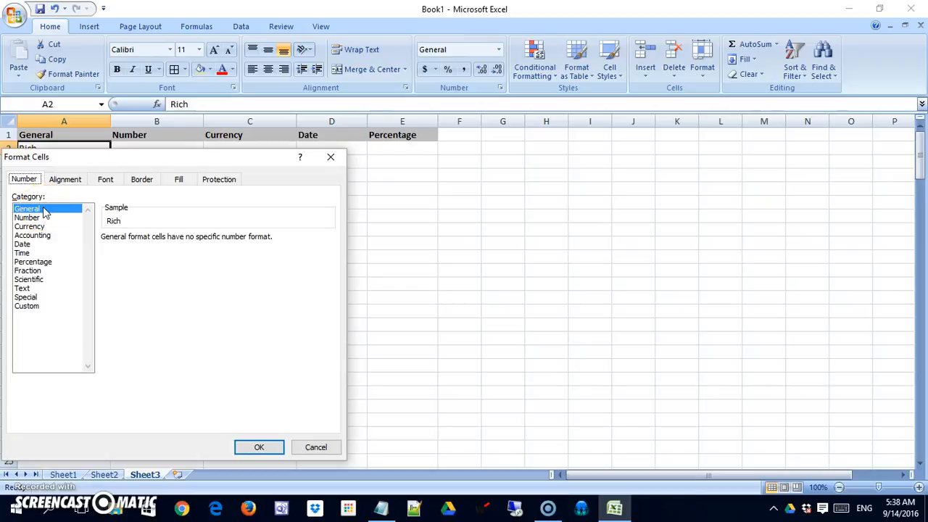
left_click(319, 446)
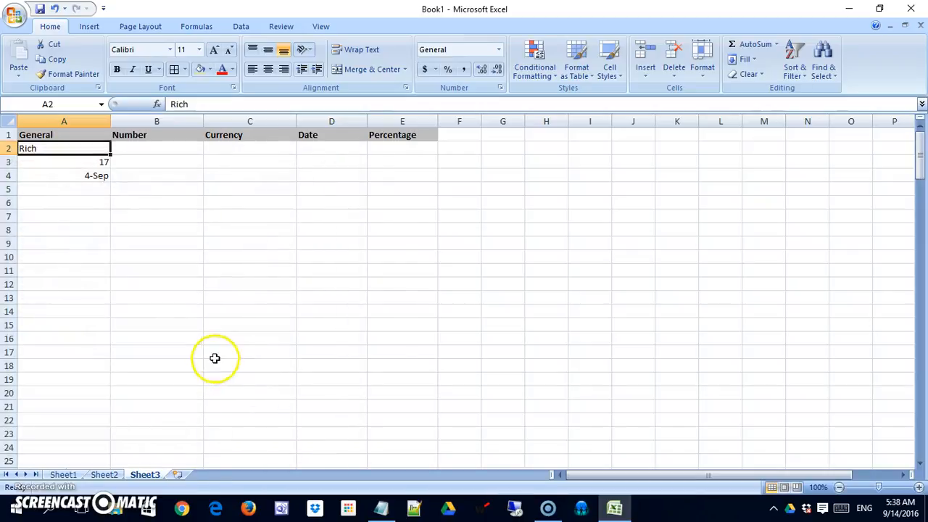
left_click(87, 178)
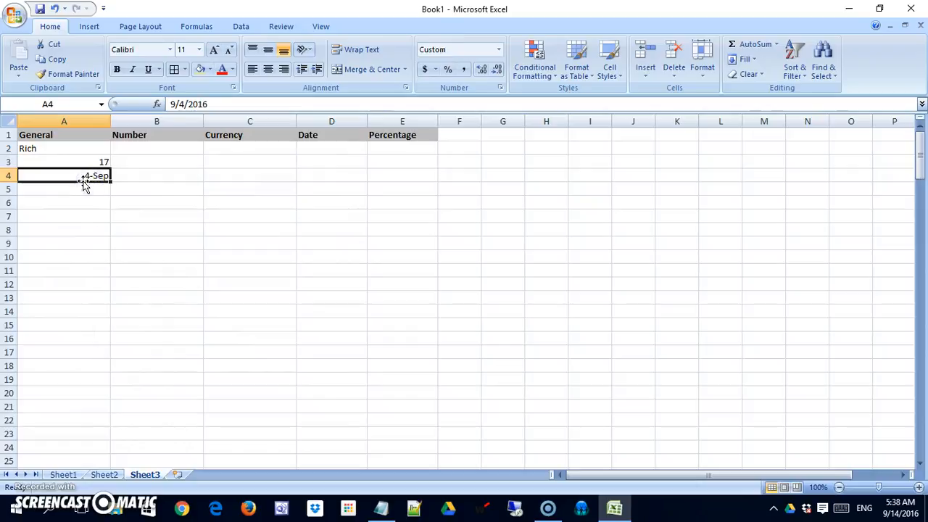
right_click(84, 179)
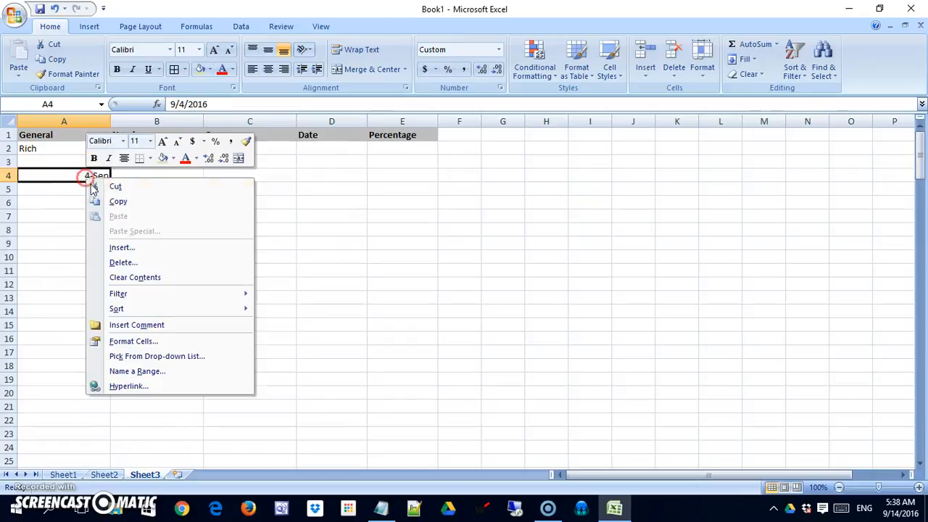
left_click(135, 342)
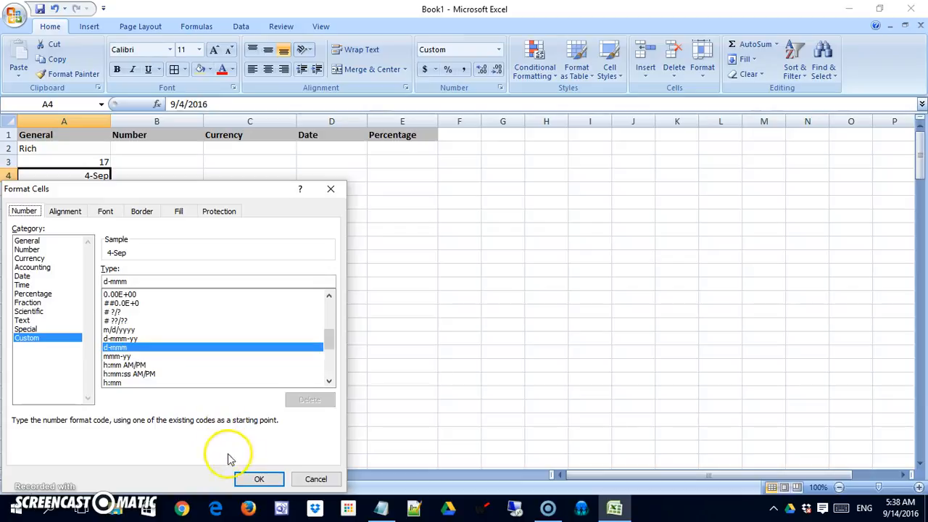
left_click(253, 477)
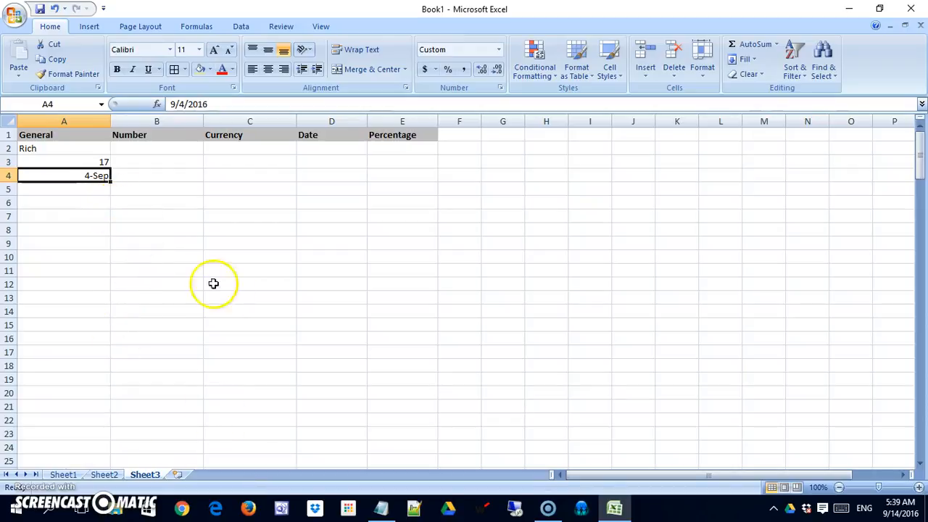
left_click(172, 151)
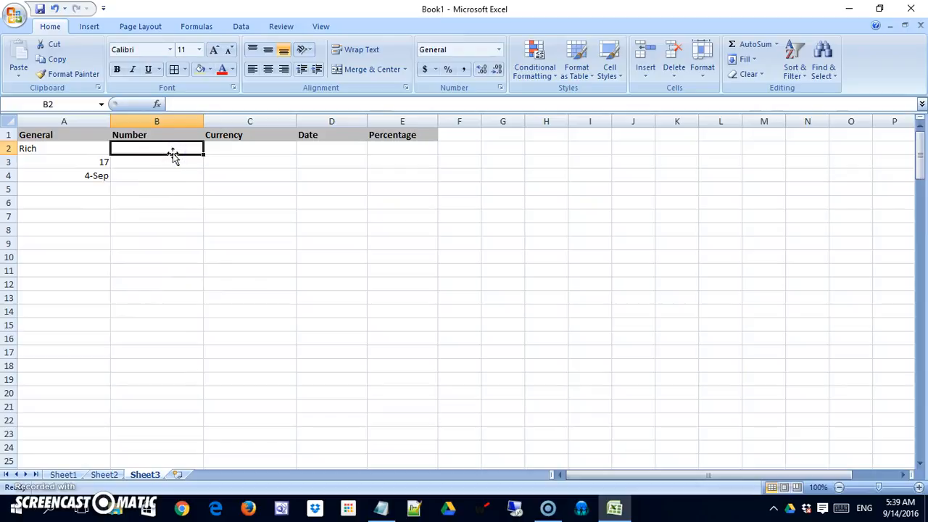
Type 23, 14.617 and 9000.5 into cells B2 to B4.
type("23")
key("Return")
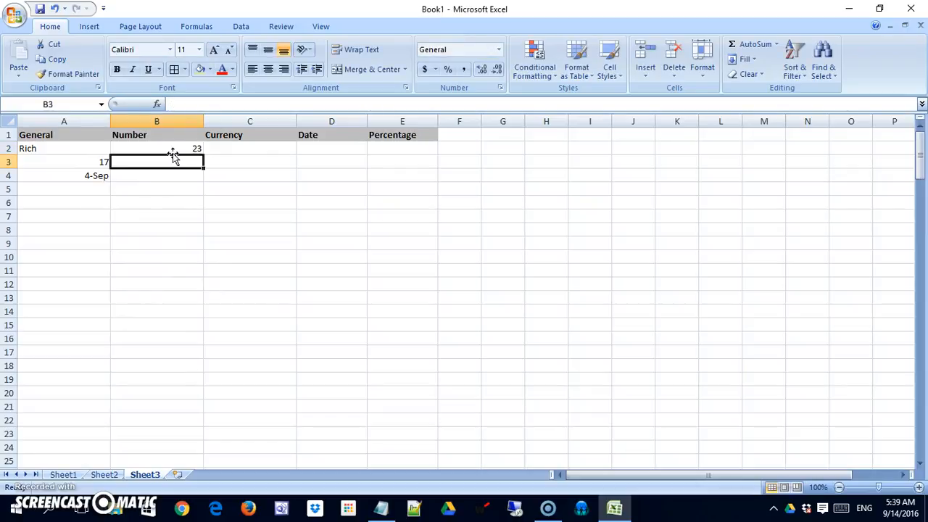
type("14.")
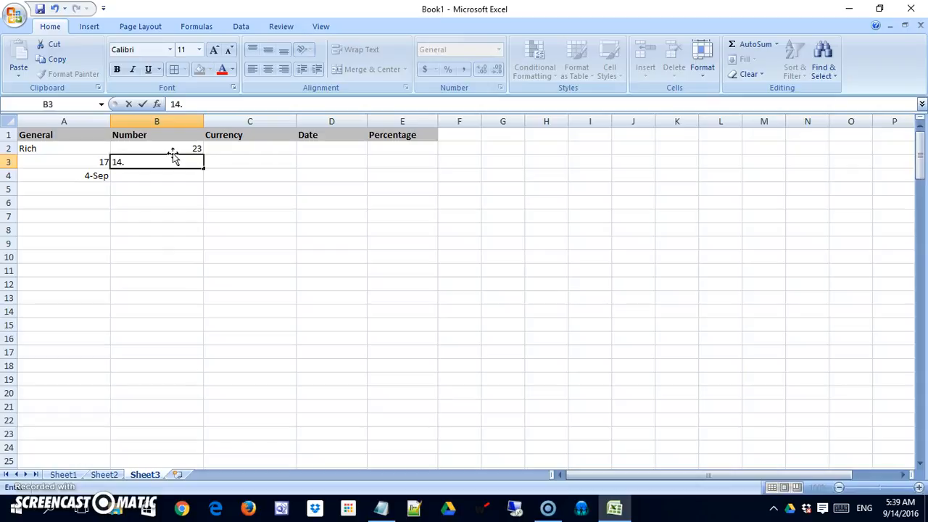
type("617")
key("Return")
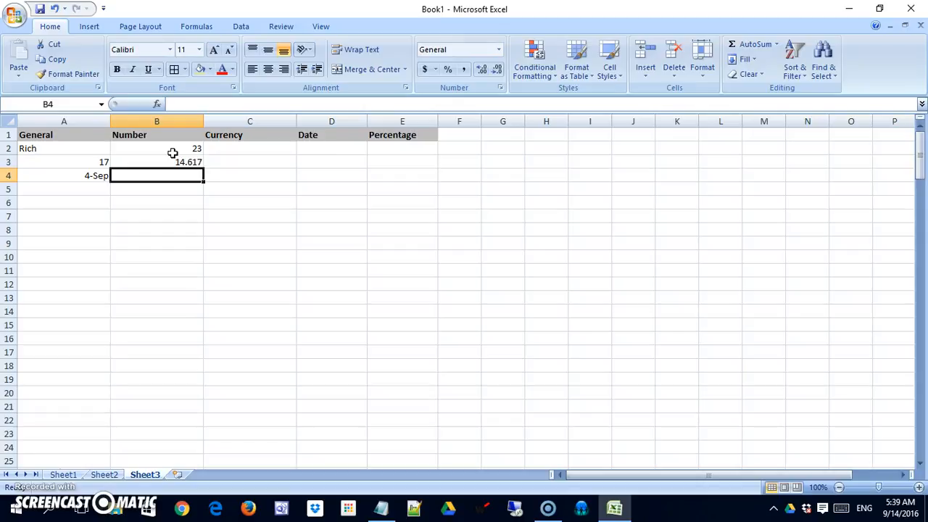
type("900")
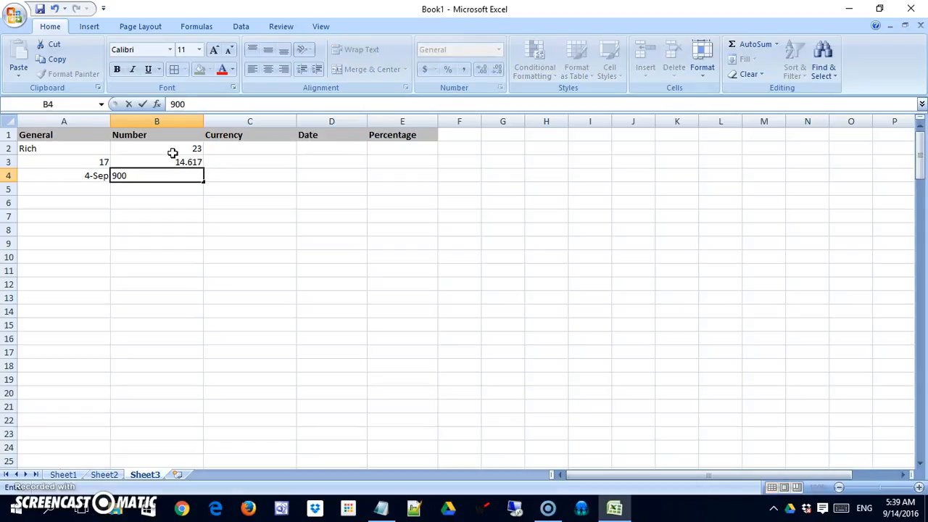
type("0.5")
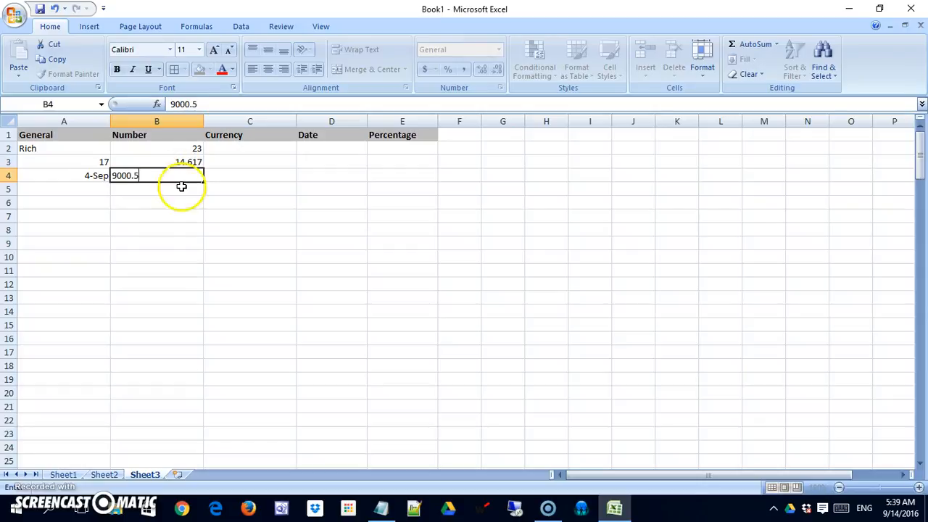
left_click(180, 188)
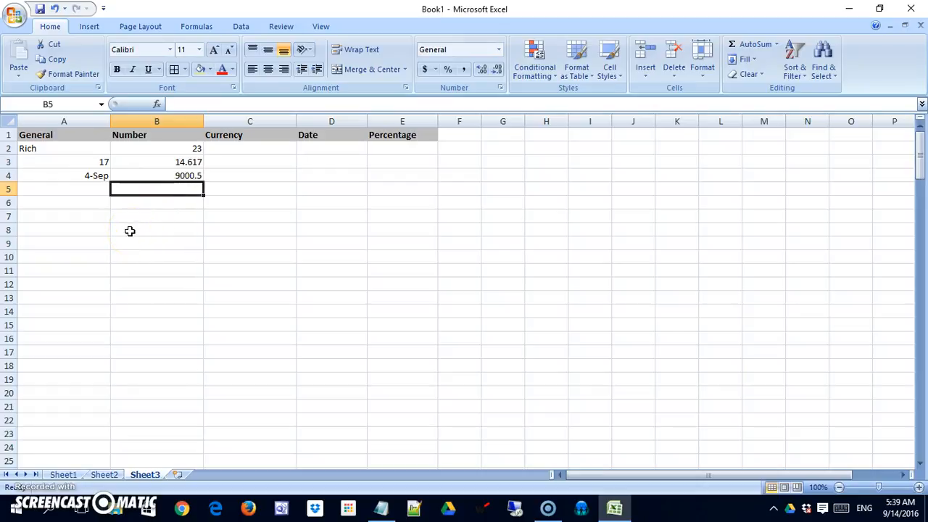
Select the entire Number column B.
left_click(187, 149)
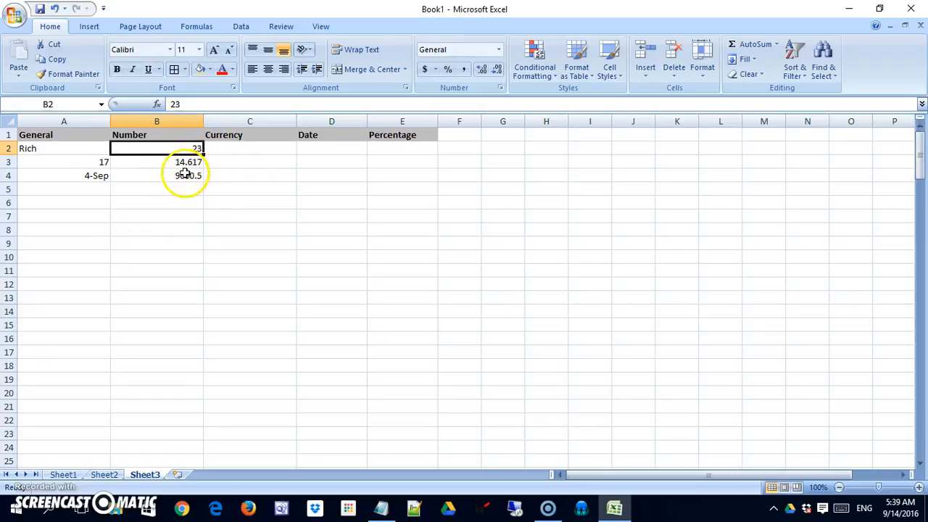
right_click(189, 148)
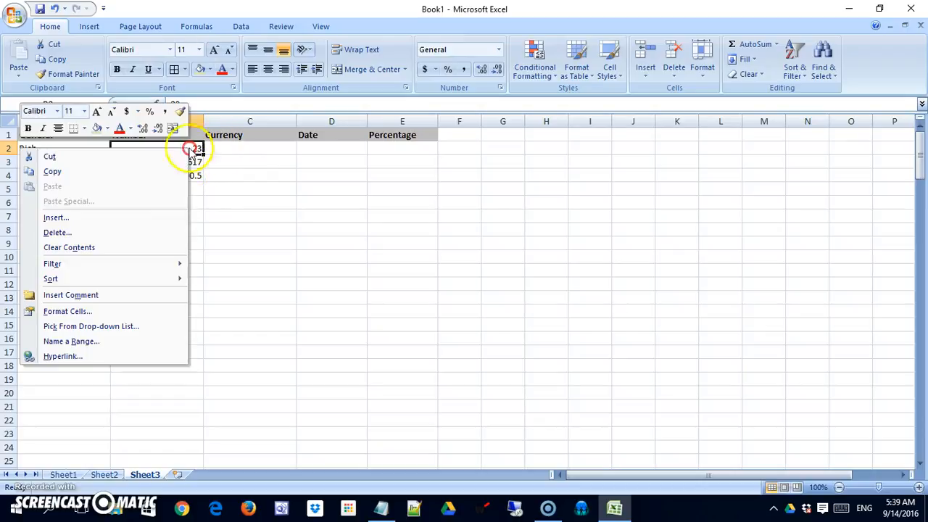
key("Escape")
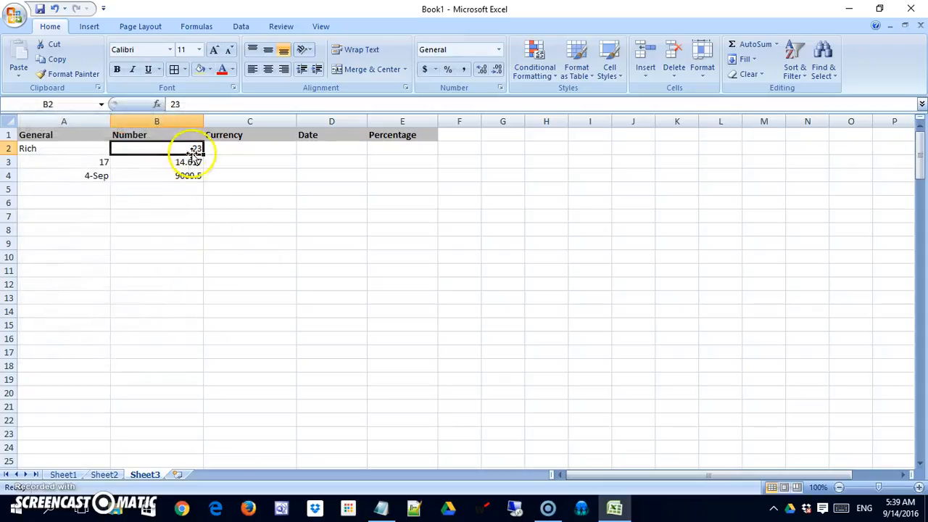
left_click(183, 121)
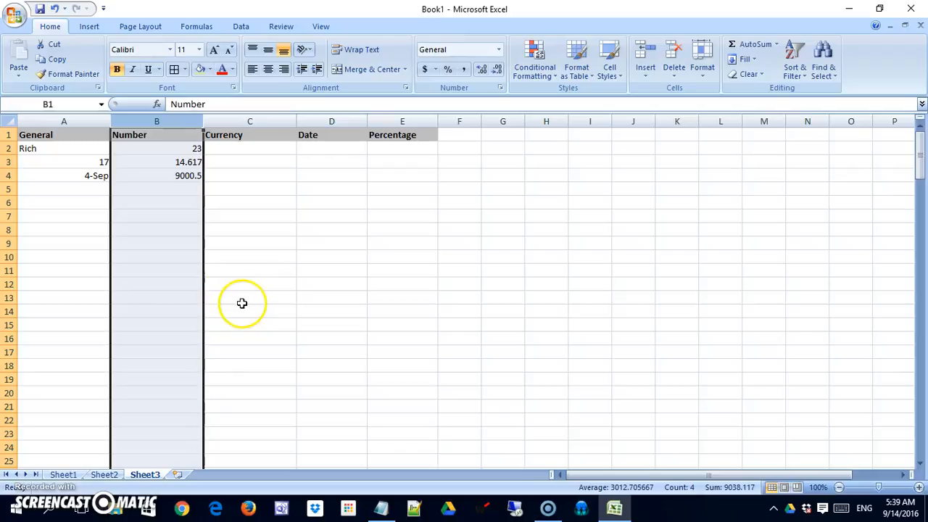
Format column B as Number with 4 decimal places, 1000 separator and red (1,234.3210) negatives.
right_click(166, 151)
left_click(145, 269)
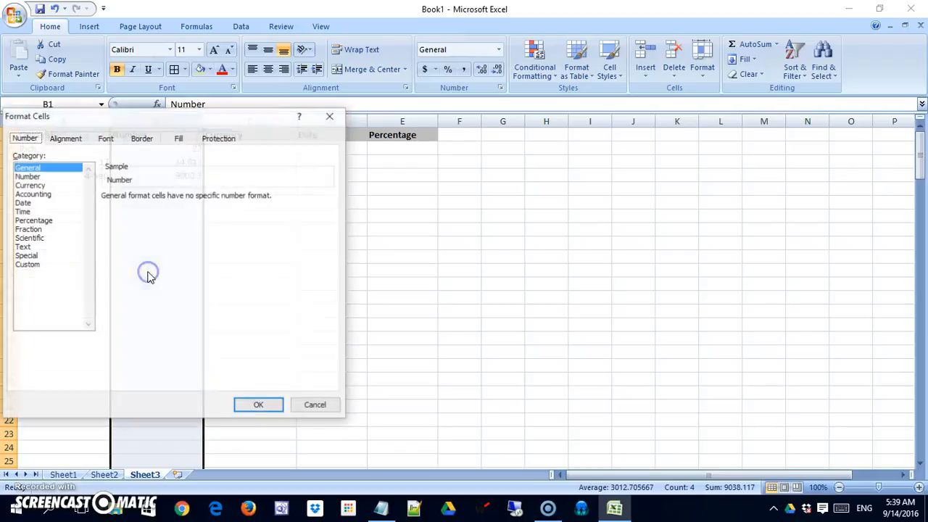
left_click(48, 176)
left_click_drag(175, 126, 438, 127)
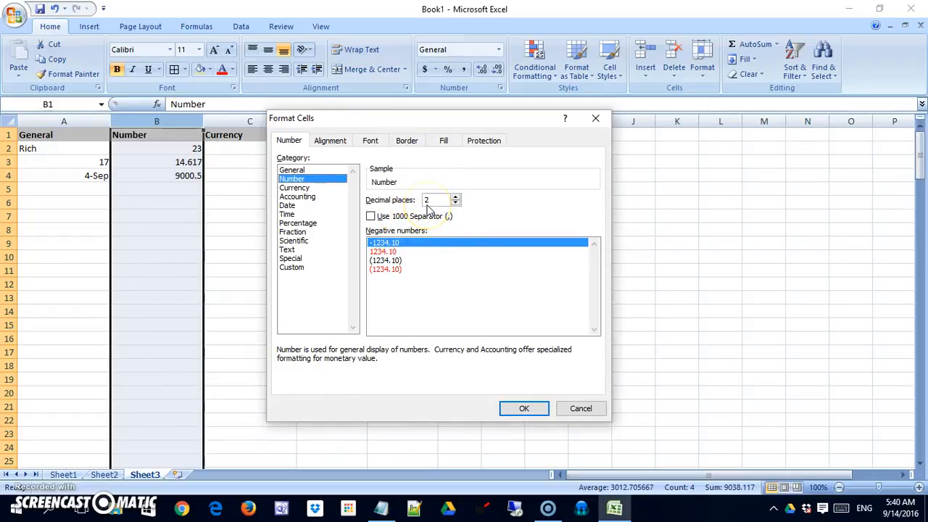
left_click(455, 198)
left_click(456, 197)
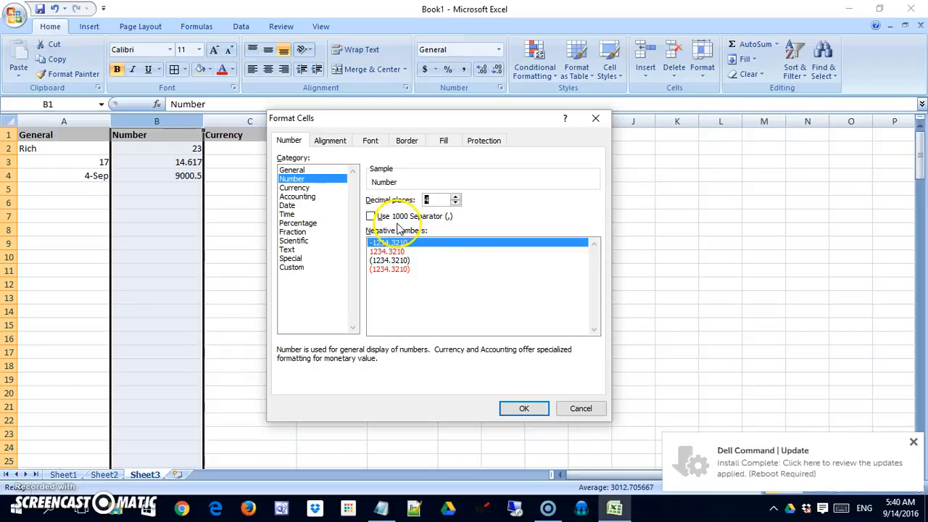
left_click(371, 218)
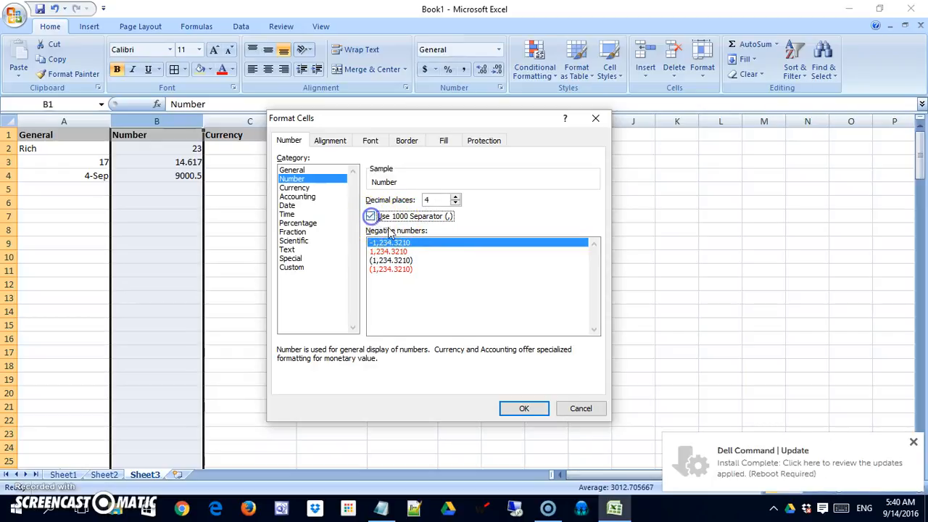
left_click(424, 220)
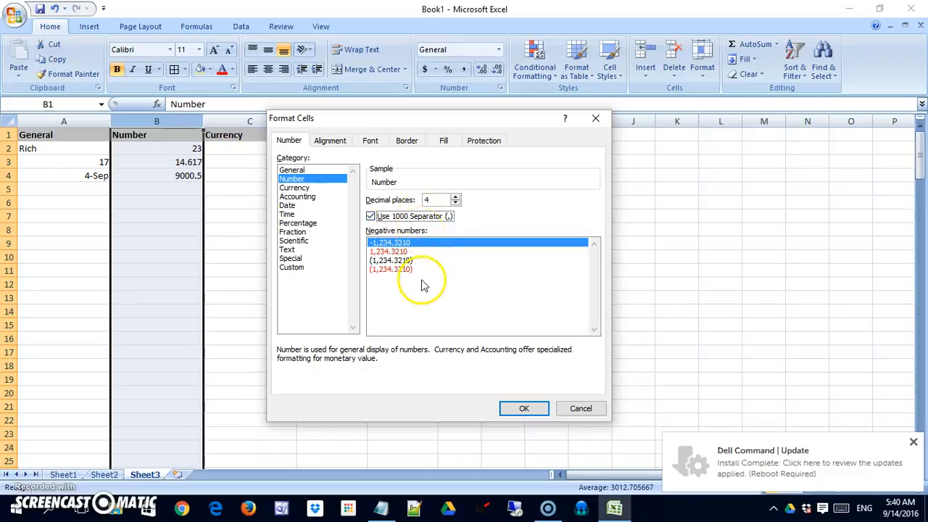
left_click(380, 261)
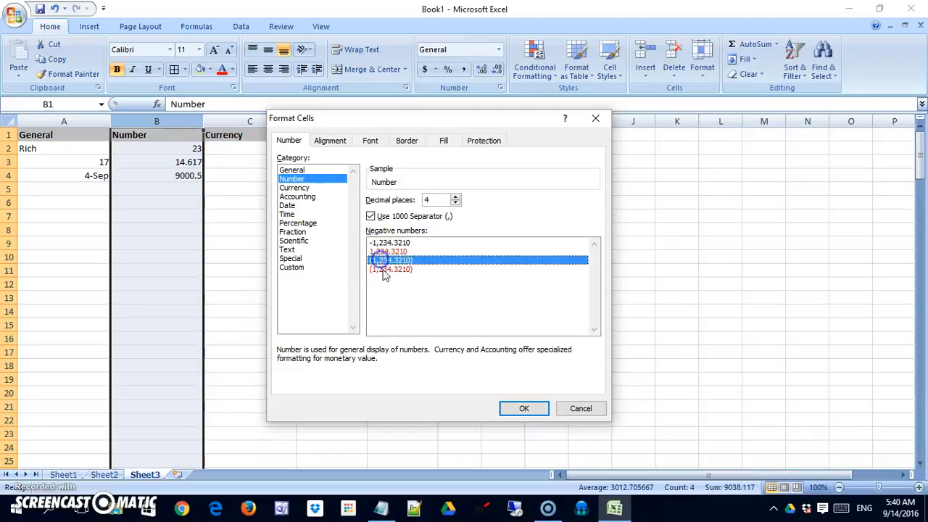
left_click(395, 270)
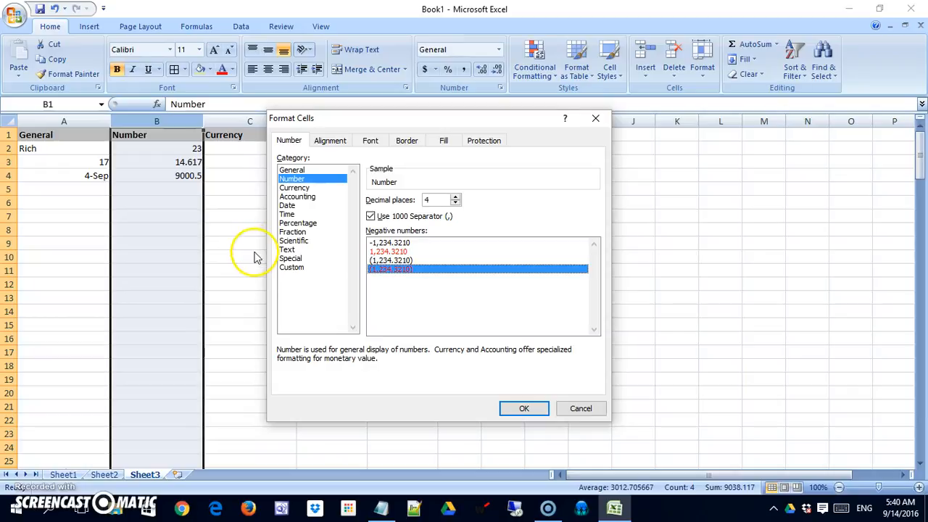
left_click(390, 270)
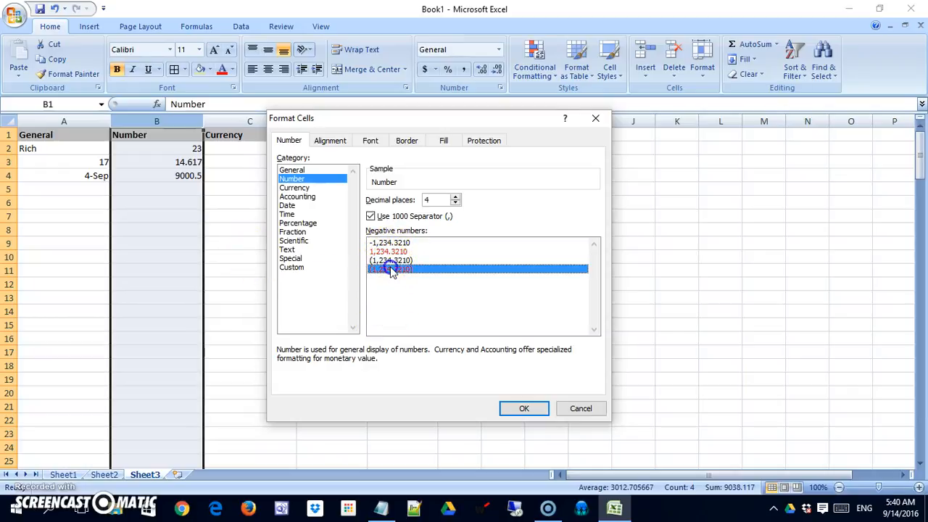
left_click(523, 408)
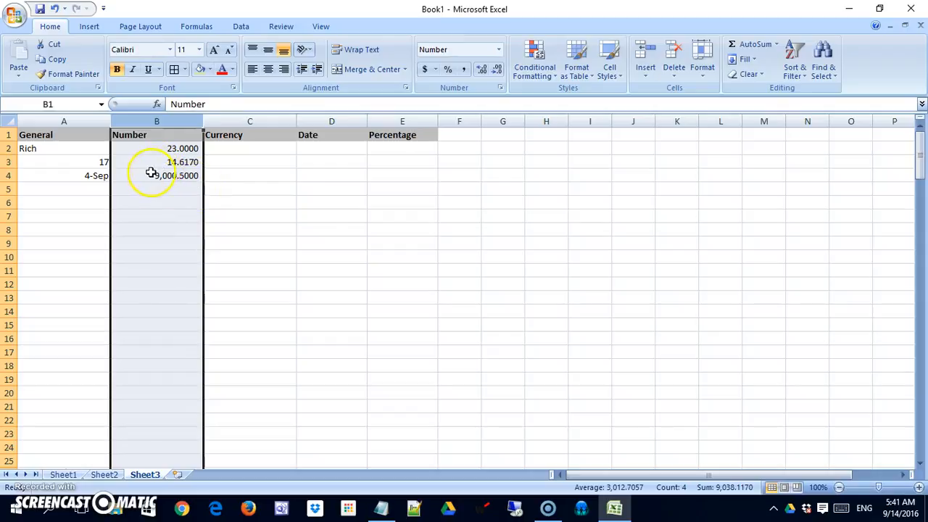
Edit B4 to -9000.5 so it displays as red (9,000.5000).
double_click(152, 174)
type("-")
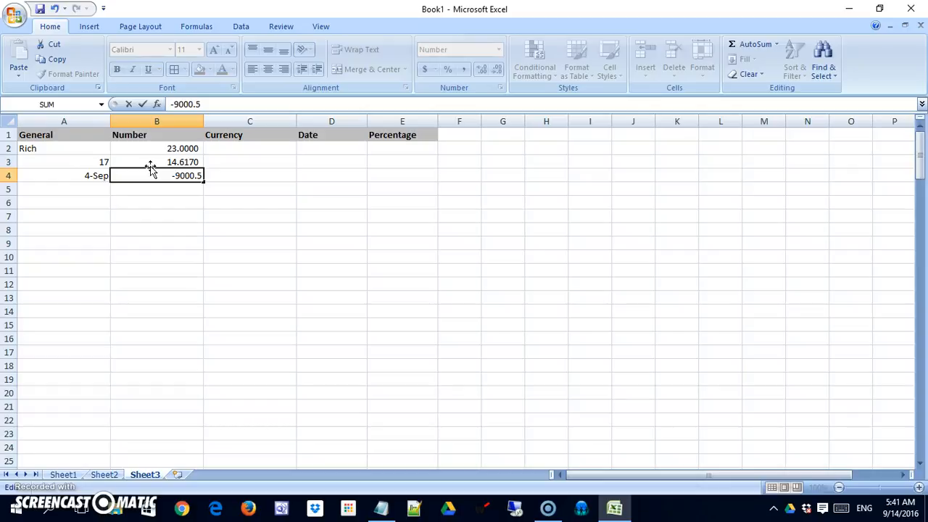
key("Return")
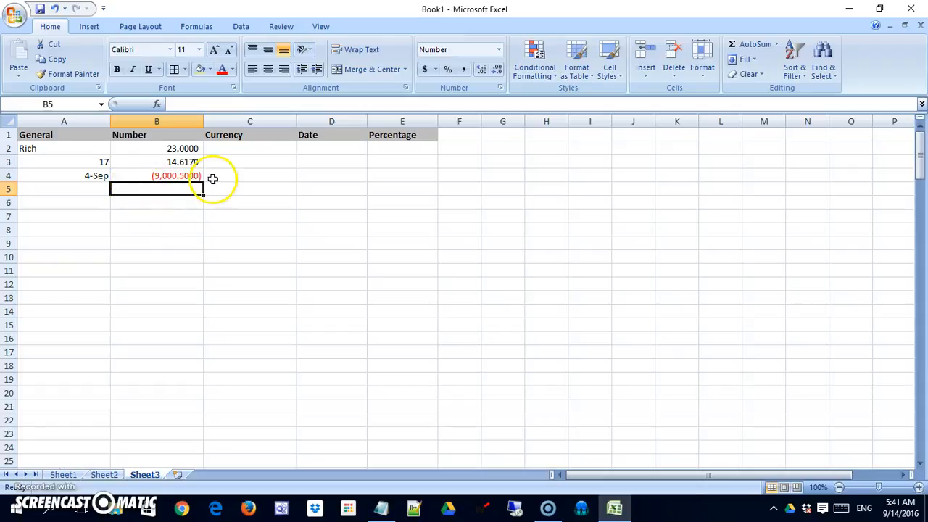
Switch column B's negative number style to a plain minus sign (-1,234.10).
left_click(182, 121)
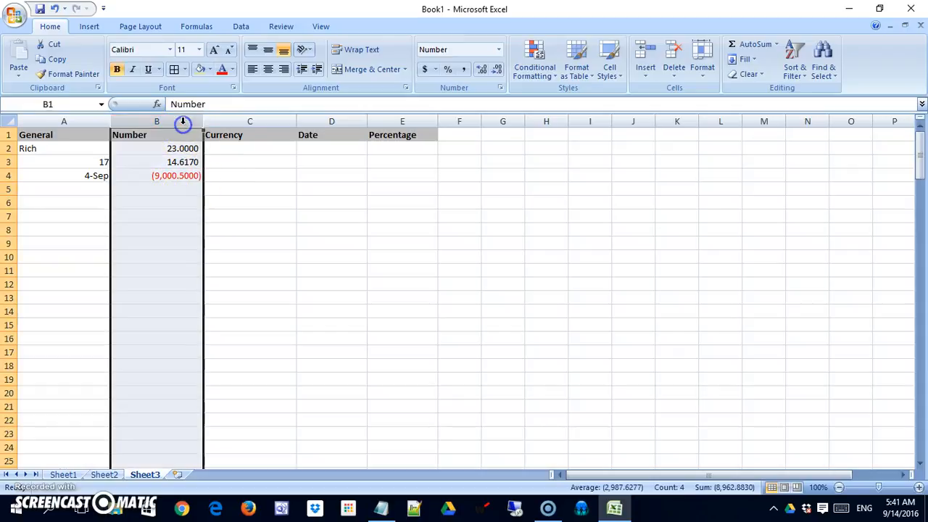
right_click(182, 121)
left_click(160, 240)
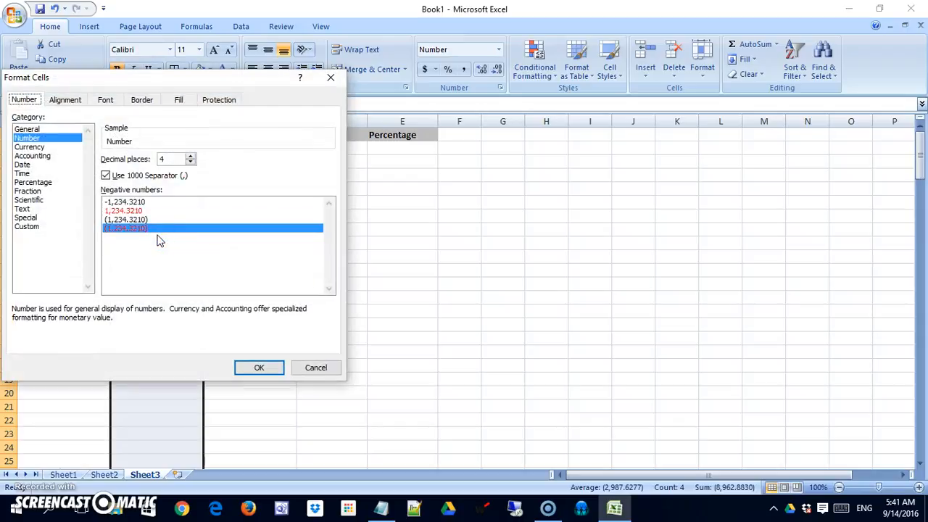
left_click(119, 202)
left_click(260, 368)
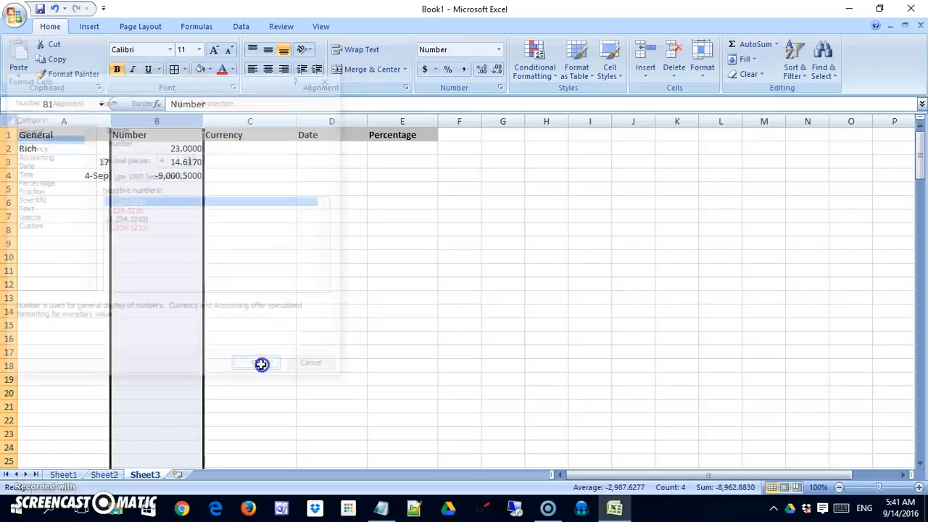
left_click(212, 282)
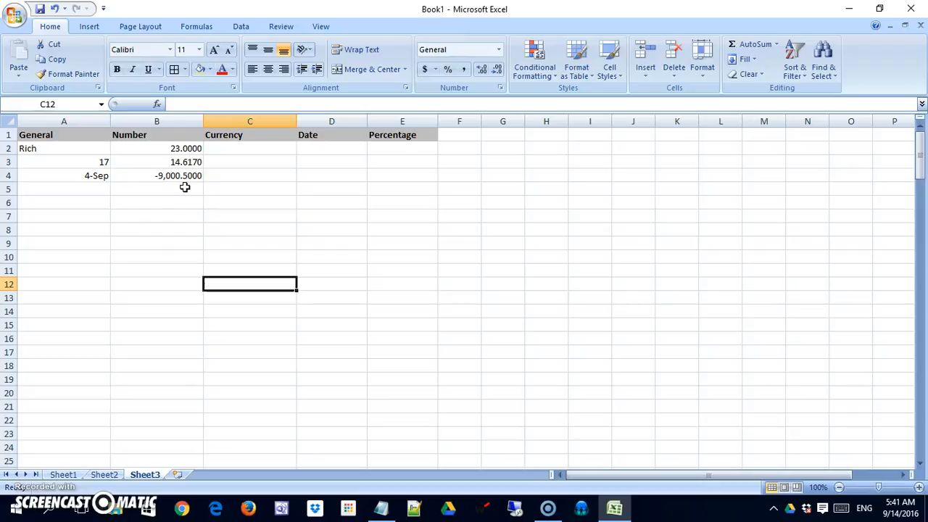
Reduce column B's Number format to 2 decimal places.
left_click(176, 123)
right_click(177, 124)
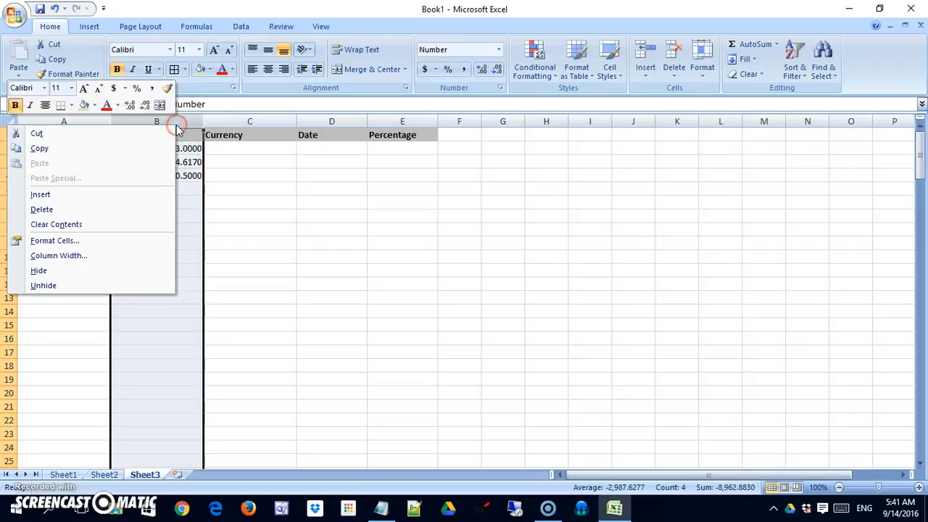
key("Escape")
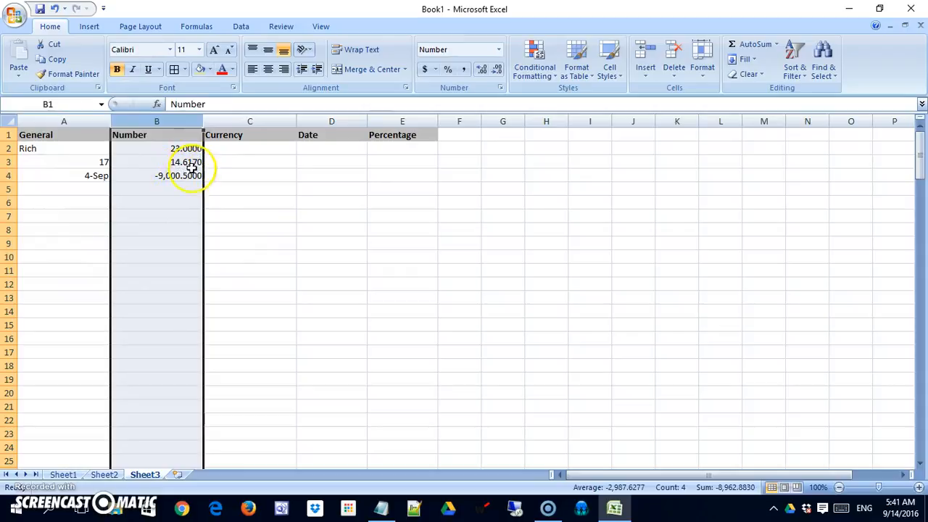
right_click(174, 121)
left_click(135, 235)
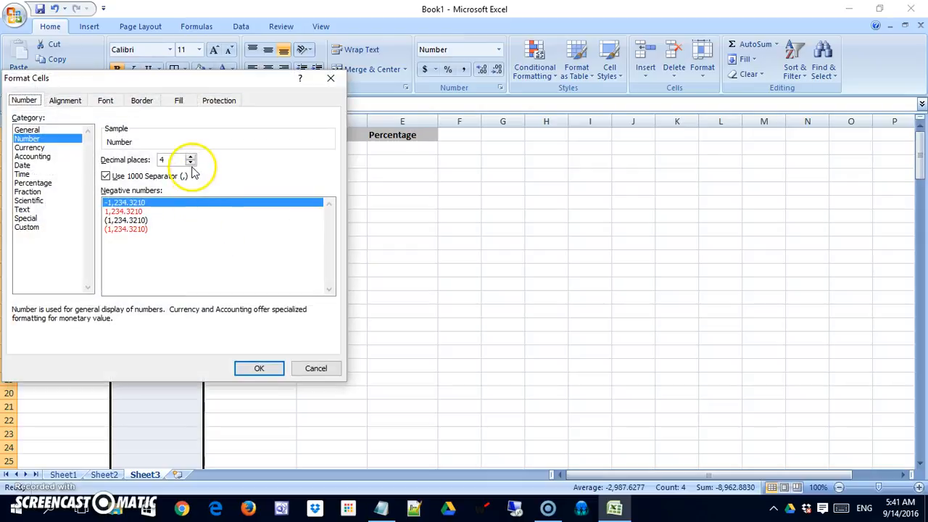
left_click(191, 158)
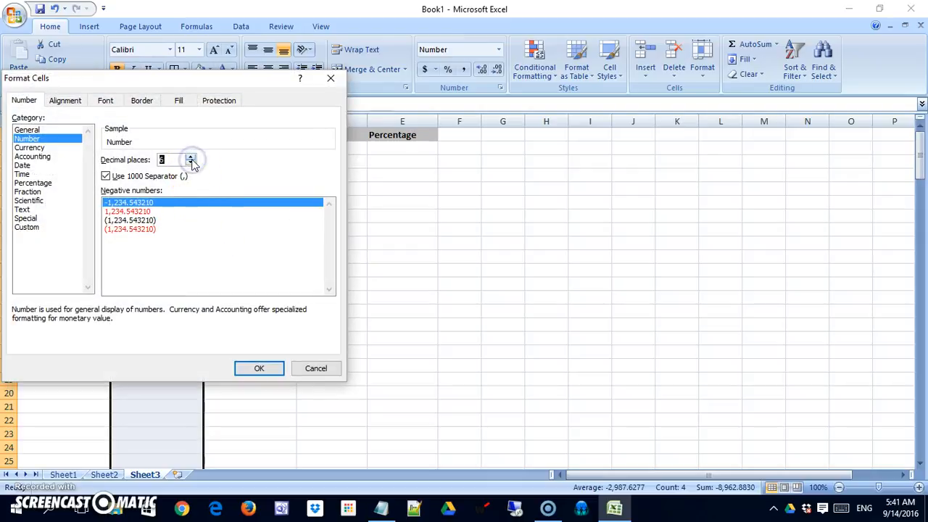
left_click(190, 164)
left_click(190, 163)
left_click(190, 164)
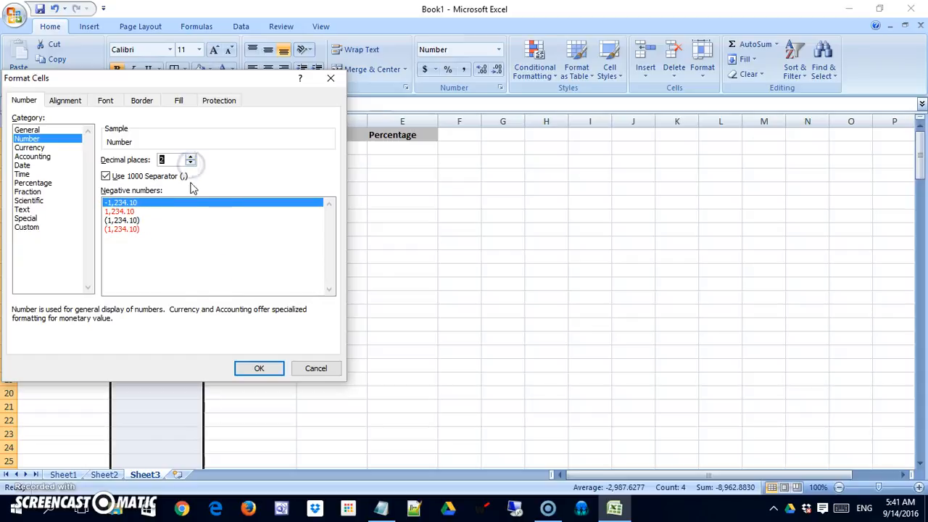
left_click(259, 367)
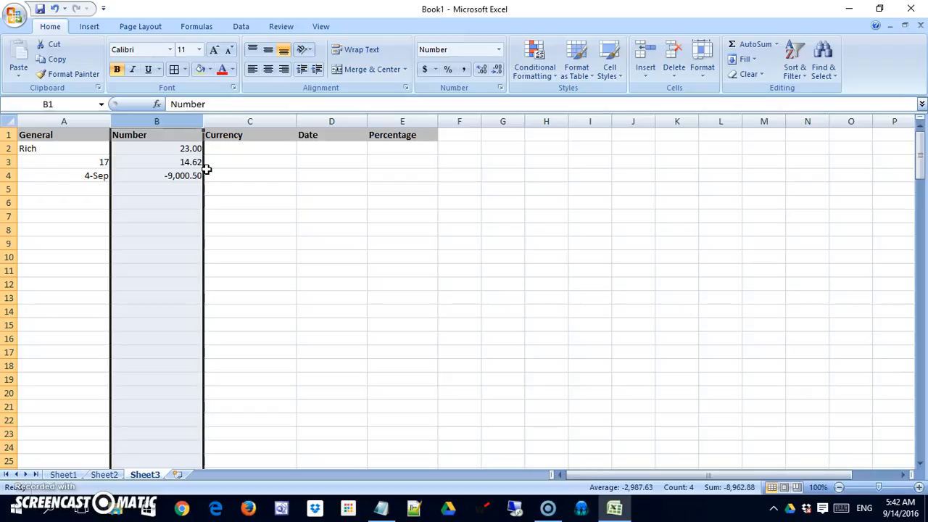
Narrow column B and enter 14, 16.56 and -31.5 into cells C2 to C4.
left_click_drag(204, 122, 189, 122)
left_click(208, 148)
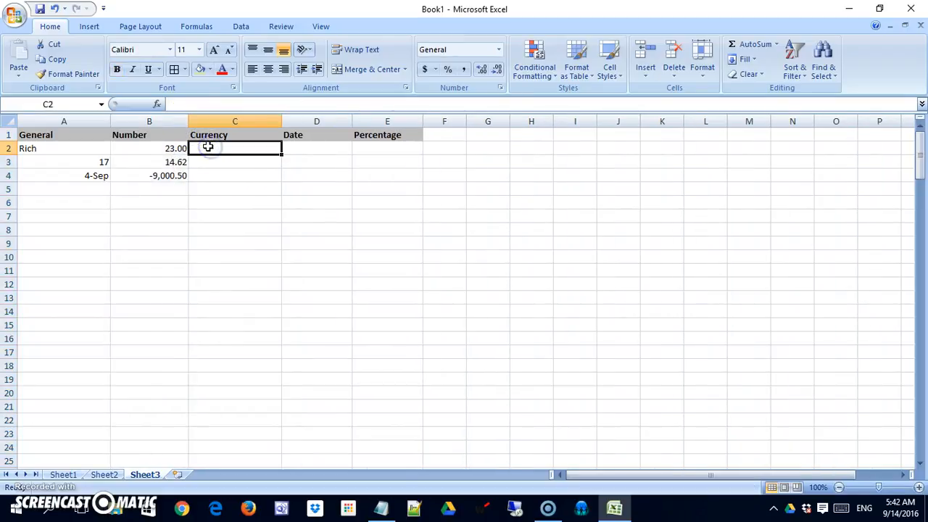
left_click(218, 145)
type("14")
key("Return")
type("1")
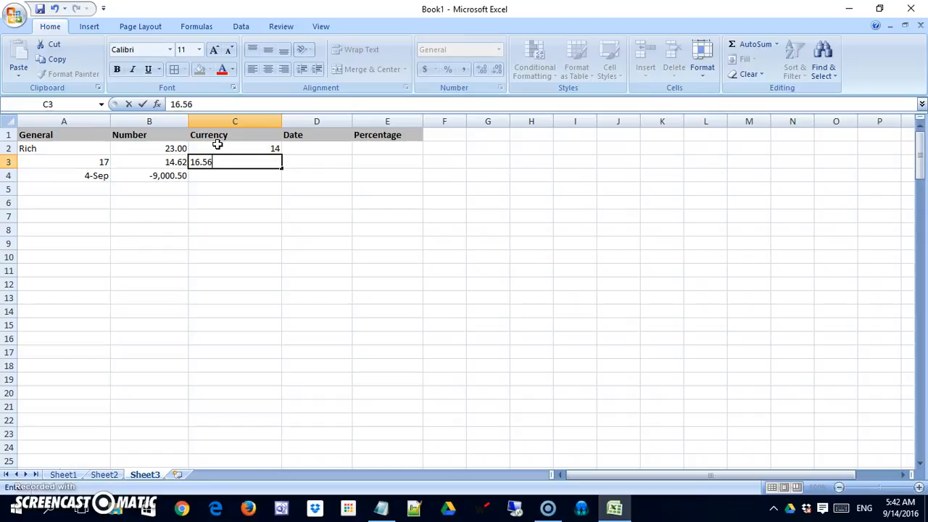
type("6.56")
key("Return")
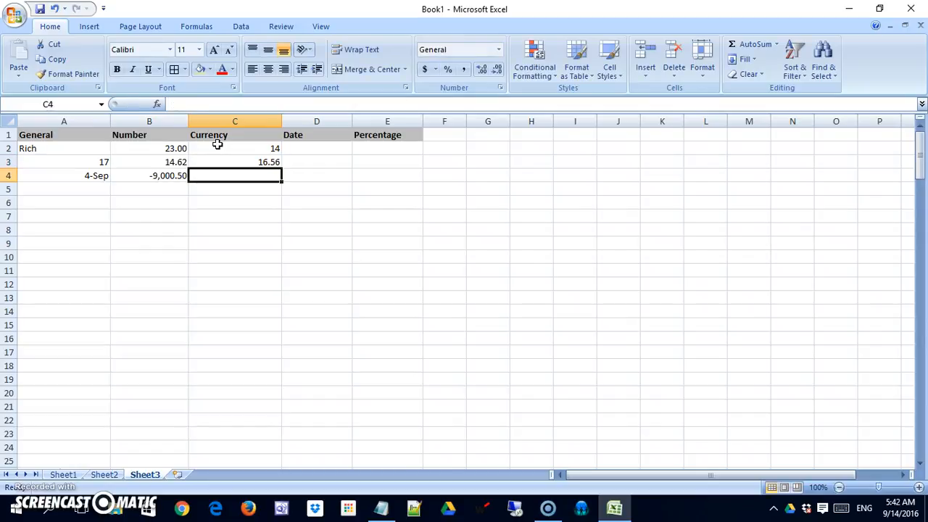
type("-31.5")
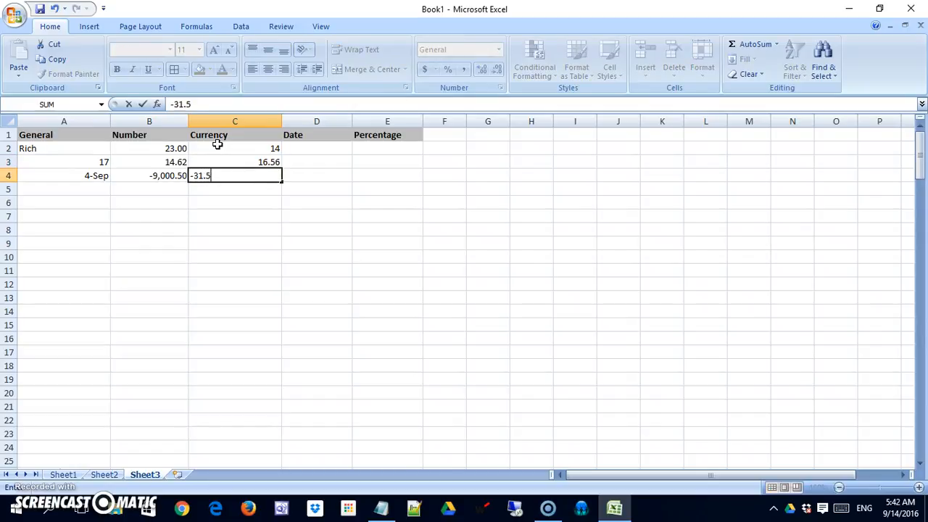
key("Return")
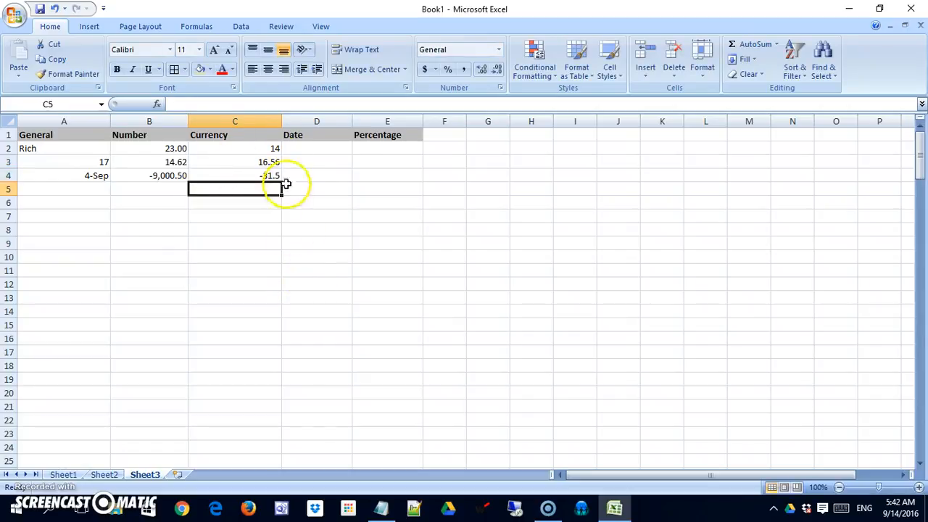
Apply Currency format with the $ symbol and 2 decimal places to column C.
left_click(260, 120)
right_click(259, 120)
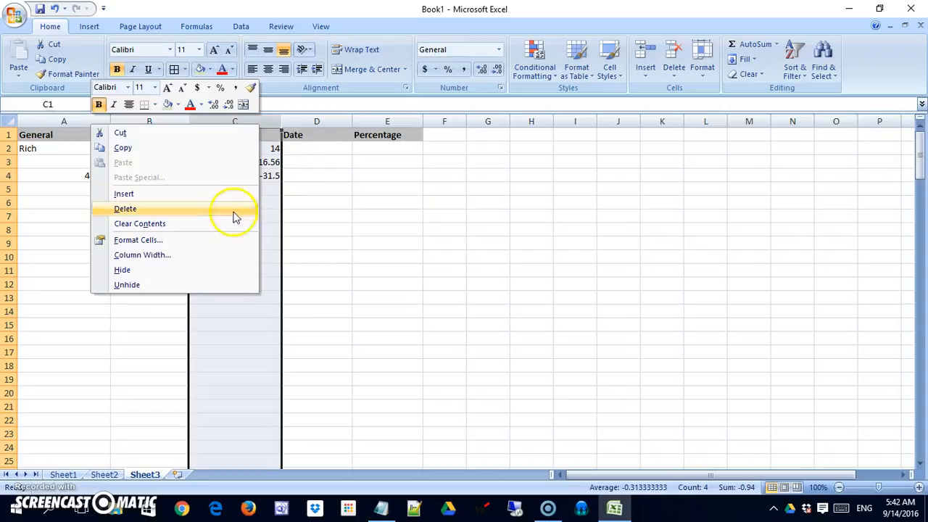
left_click(228, 237)
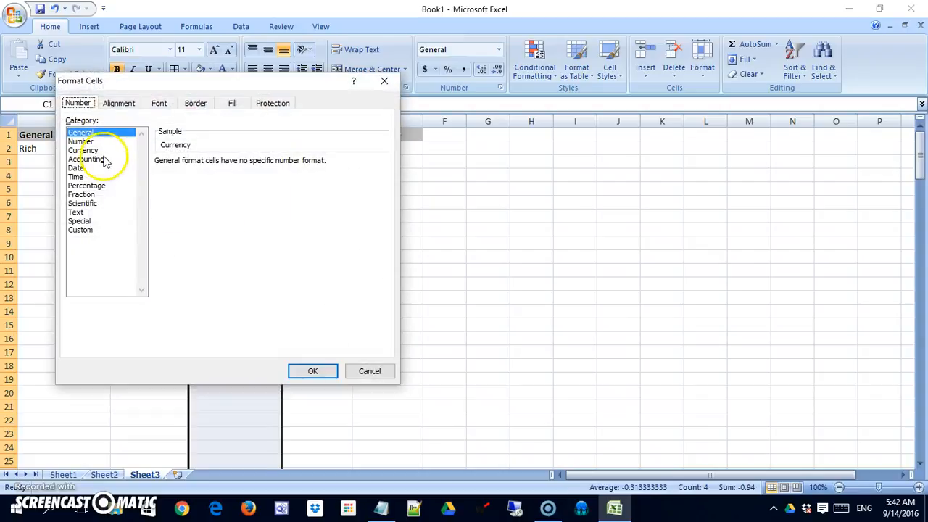
left_click(94, 150)
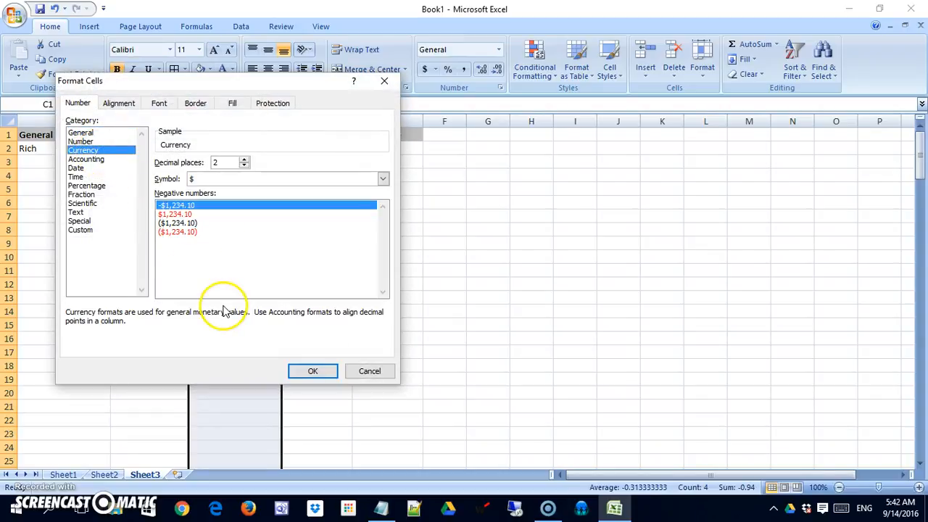
left_click_drag(263, 92, 625, 162)
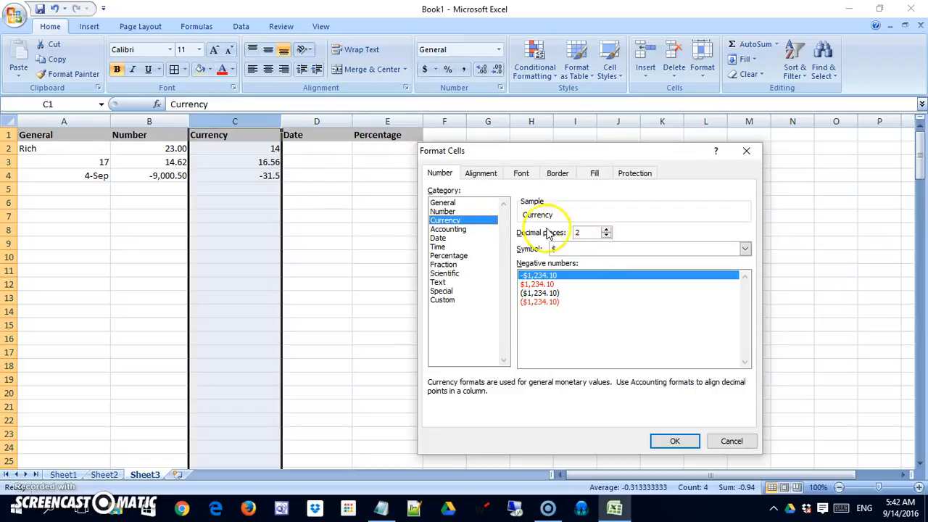
left_click(594, 214)
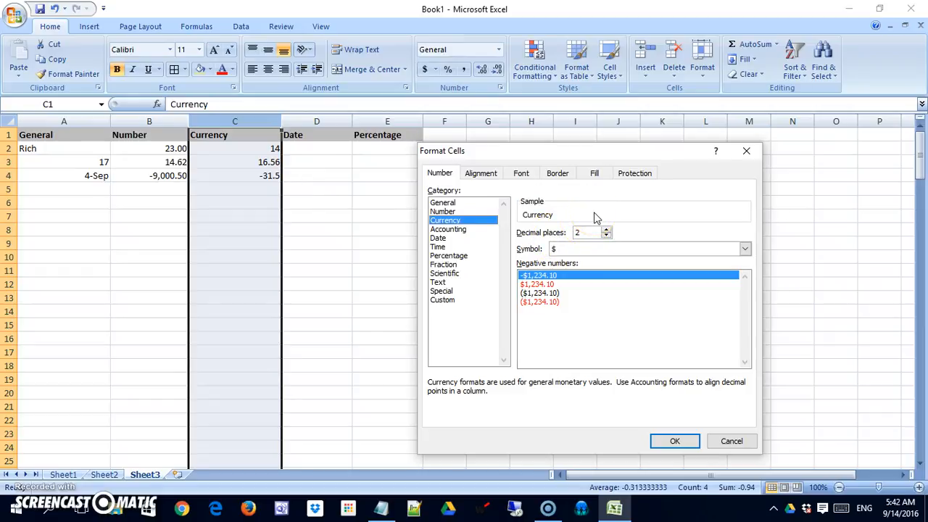
left_click(589, 213)
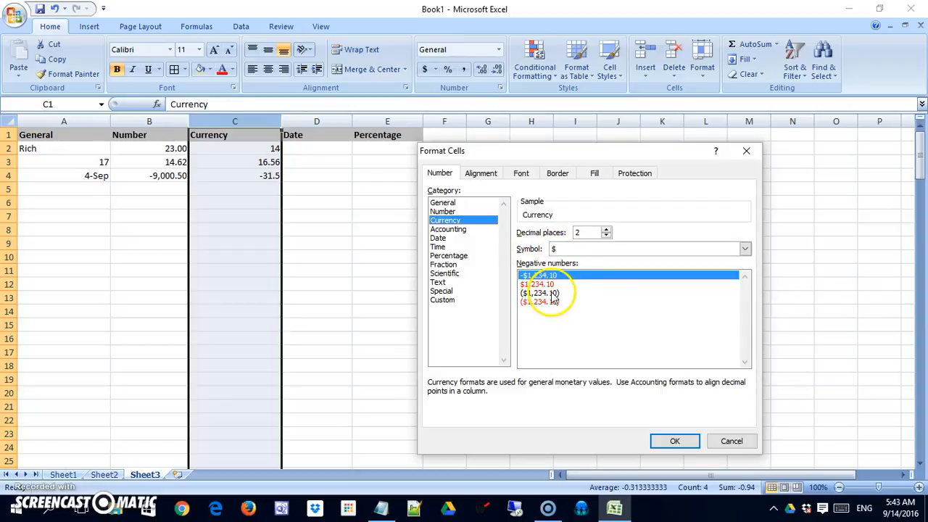
left_click(674, 441)
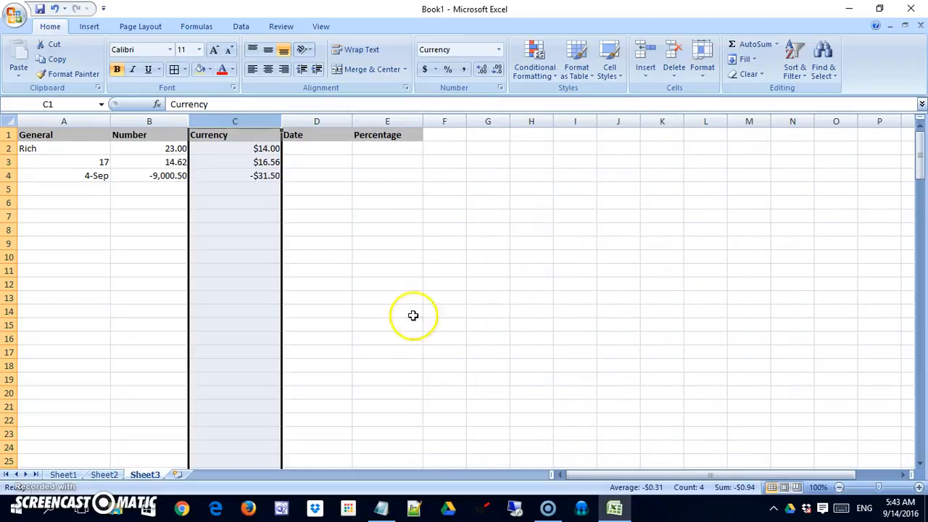
Enter .89 in cell C5, replacing an initial 6, so it shows $0.89.
left_click(270, 190)
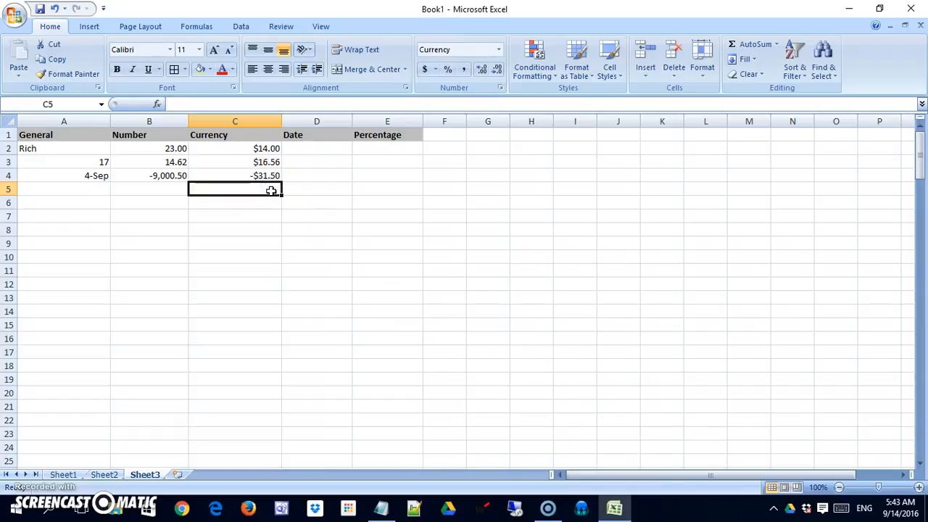
type("6")
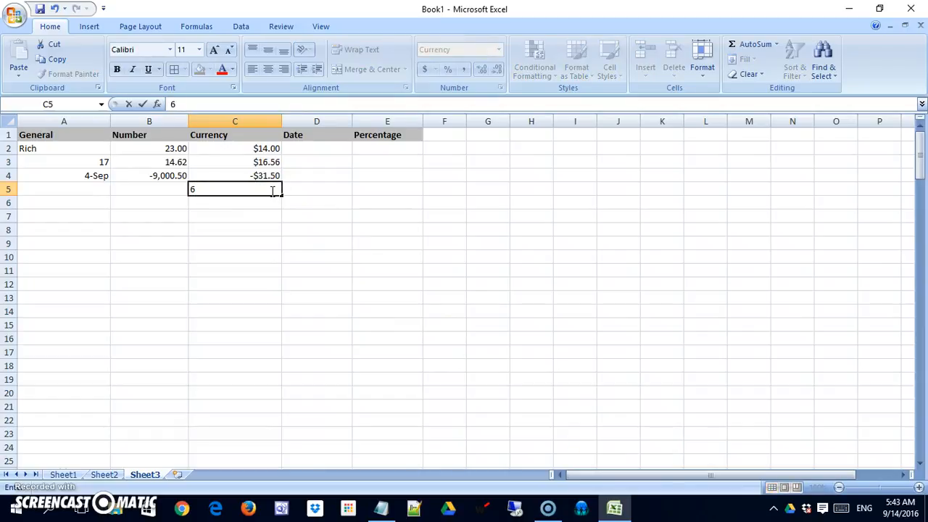
key("Return")
left_click(269, 189)
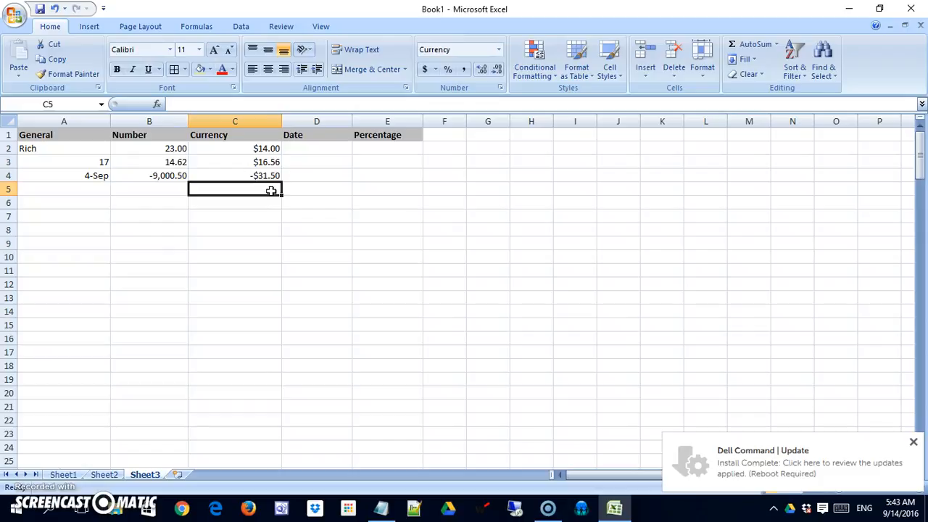
type(".89")
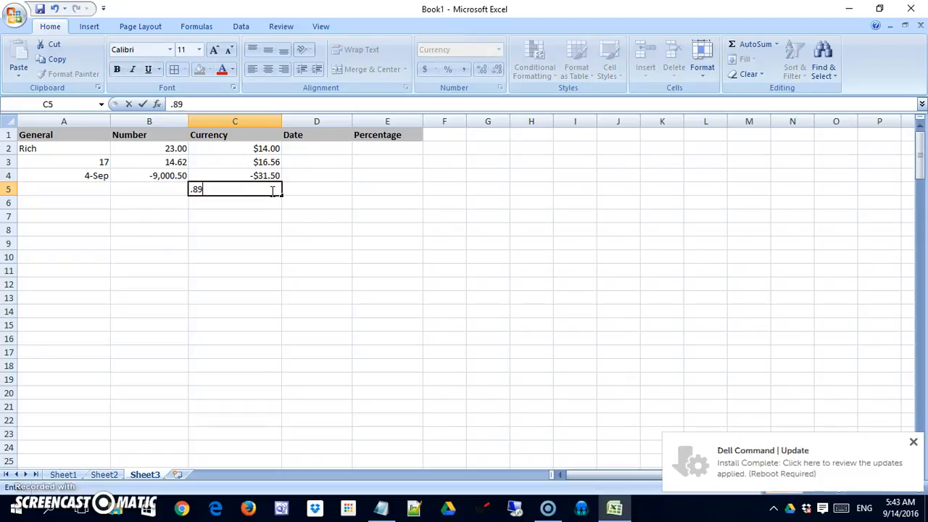
key("Return")
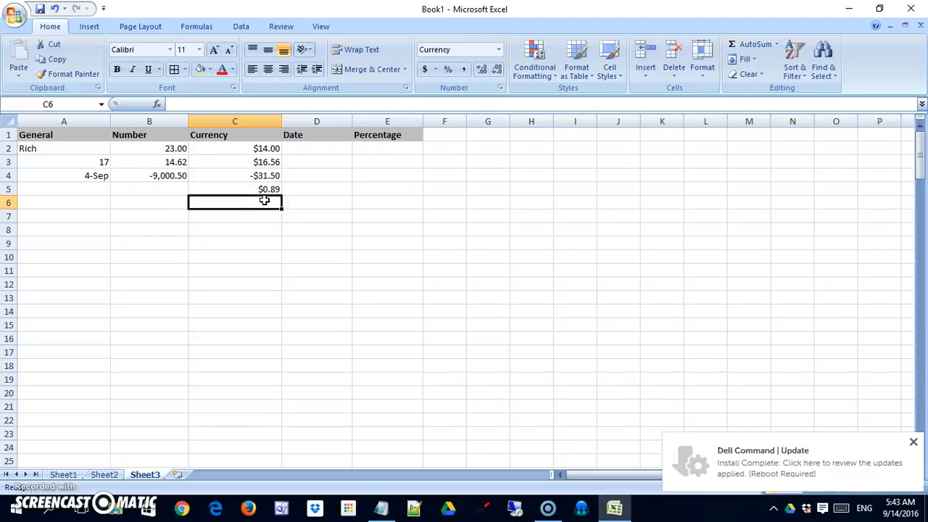
Change column C's currency symbol to Yi (China) ¥.
left_click(266, 120)
right_click(266, 120)
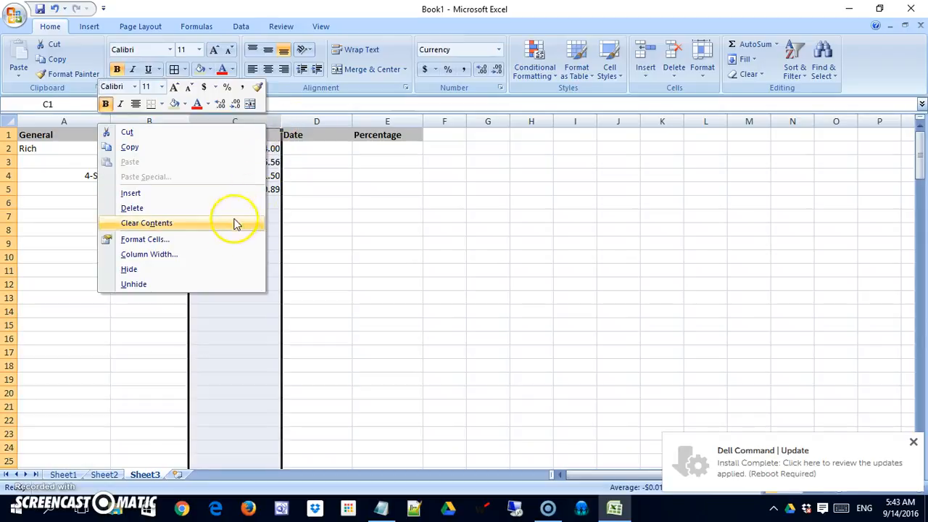
left_click(224, 239)
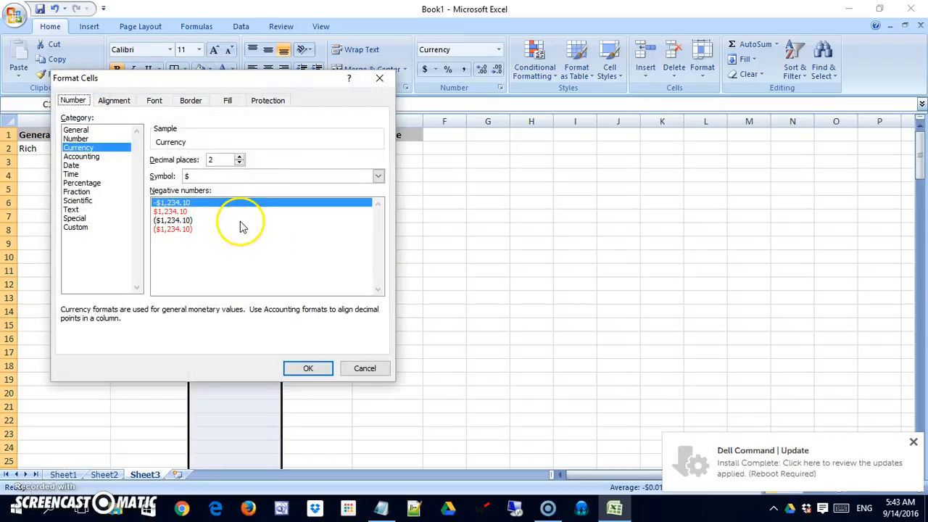
left_click(378, 175)
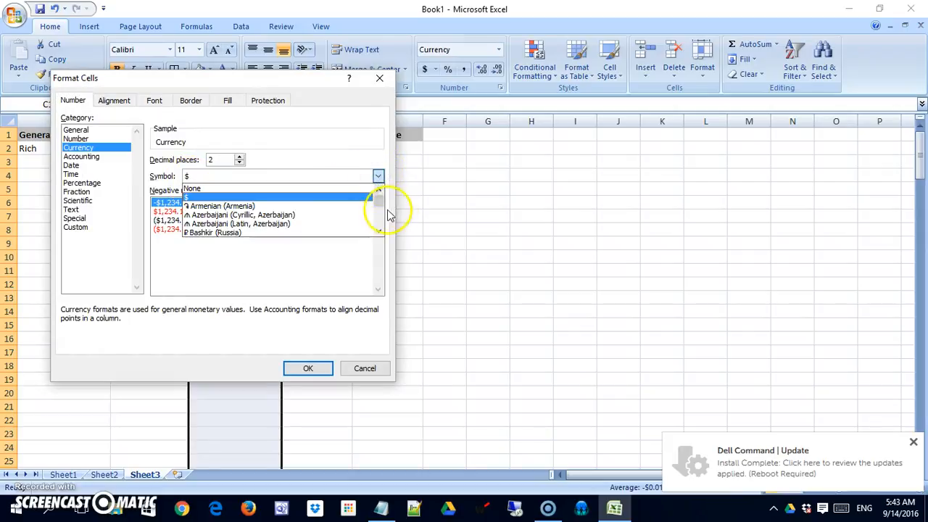
left_click(379, 232)
left_click(379, 232)
left_click(379, 233)
left_click(379, 232)
left_click(379, 232)
left_click(379, 232)
left_click(379, 232)
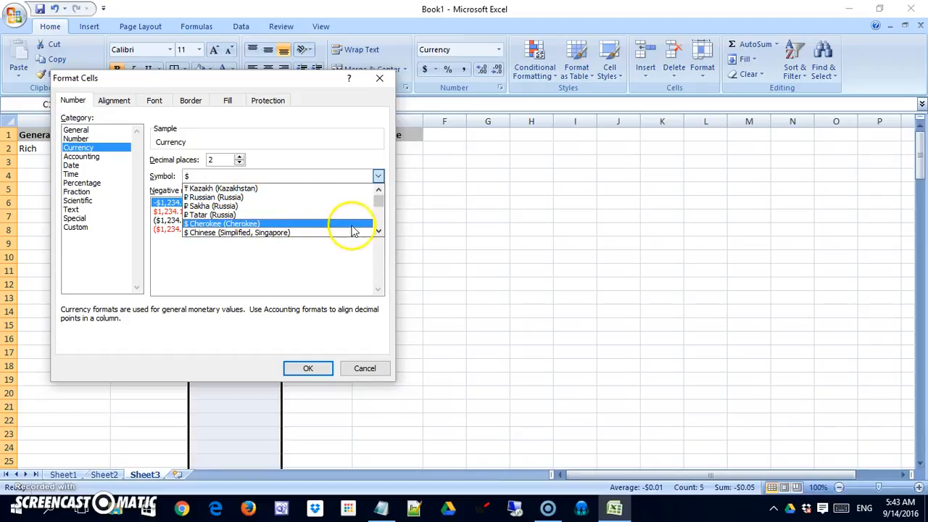
left_click(379, 230)
left_click(379, 231)
left_click(379, 231)
left_click(379, 228)
left_click(379, 228)
left_click(379, 227)
left_click(379, 228)
left_click(379, 228)
left_click(379, 228)
left_click(379, 228)
left_click(379, 228)
left_click(380, 228)
left_click(380, 227)
left_click(379, 227)
left_click(379, 228)
left_click(379, 227)
left_click(380, 228)
left_click(379, 228)
left_click(379, 229)
left_click(379, 229)
left_click(379, 229)
left_click(379, 230)
left_click(379, 229)
left_click(380, 229)
left_click(380, 230)
left_click(380, 229)
left_click(379, 229)
left_click(379, 230)
left_click(379, 230)
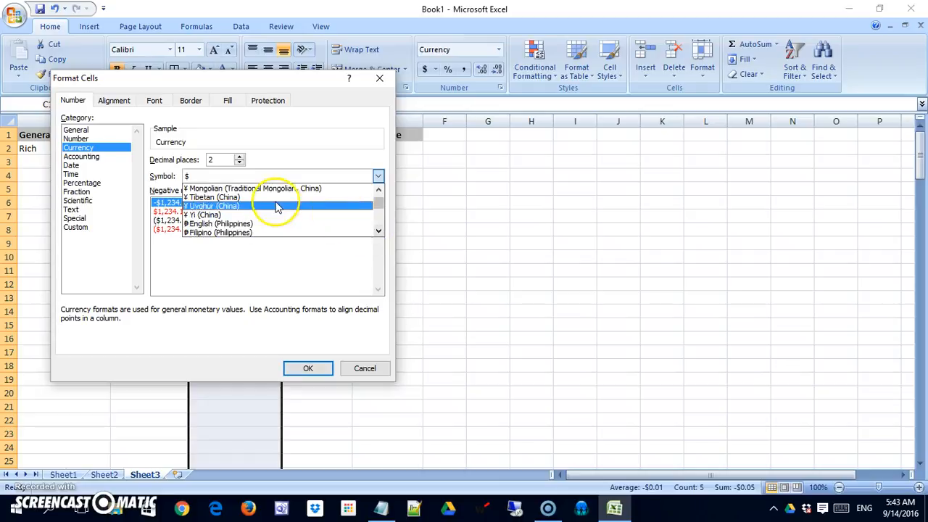
left_click_drag(376, 208, 384, 208)
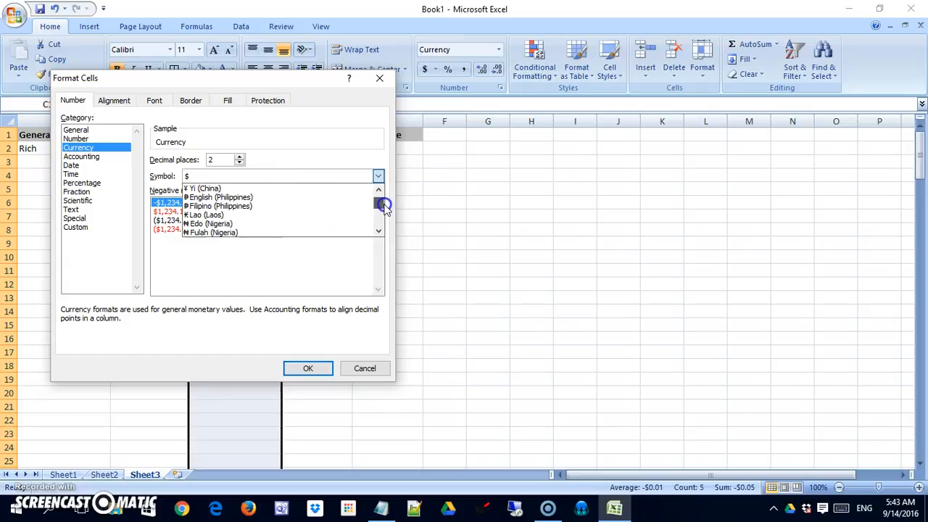
left_click(284, 189)
left_click(310, 366)
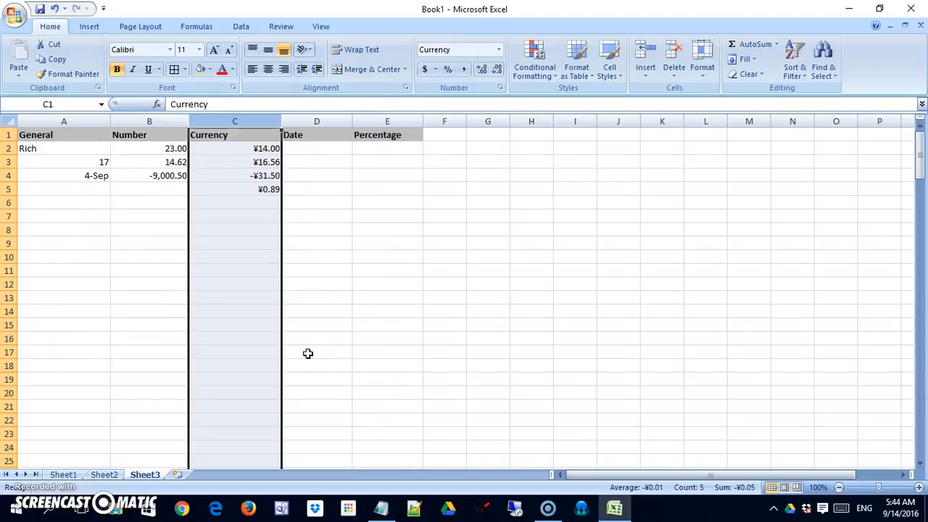
Undo the yen format, restoring dollars, and clear the value in cell C5.
key("ctrl+z")
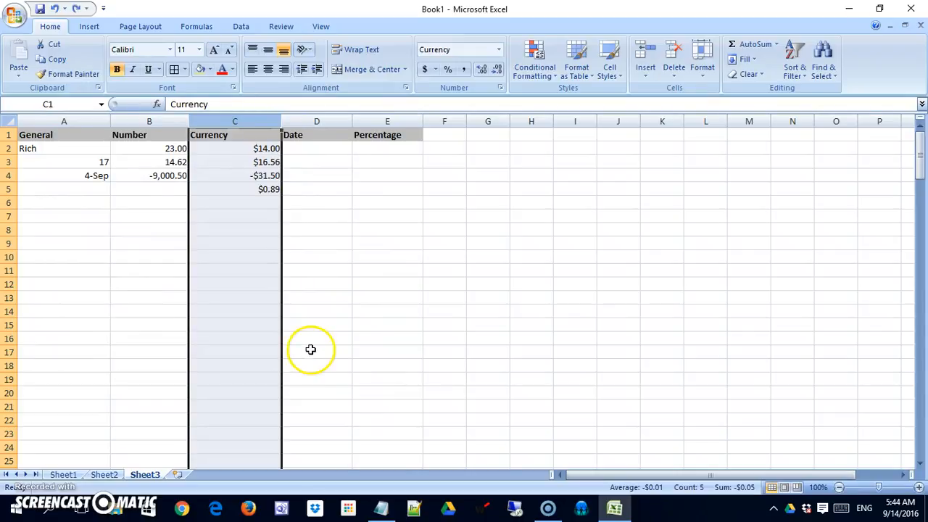
left_click(267, 190)
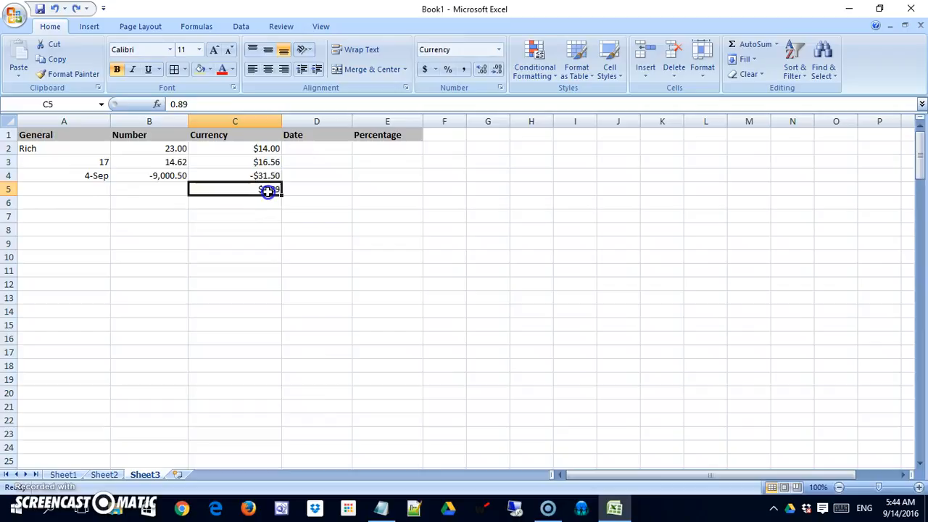
key("Delete")
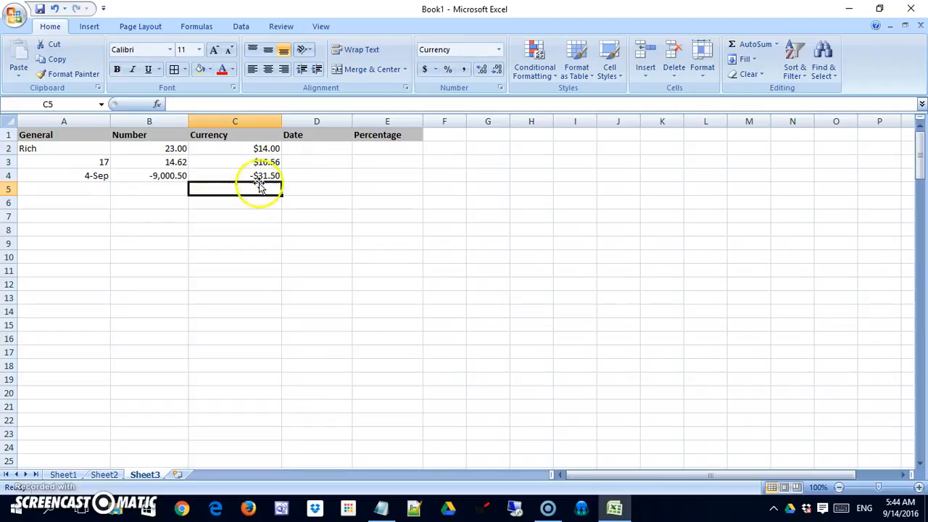
left_click(324, 151)
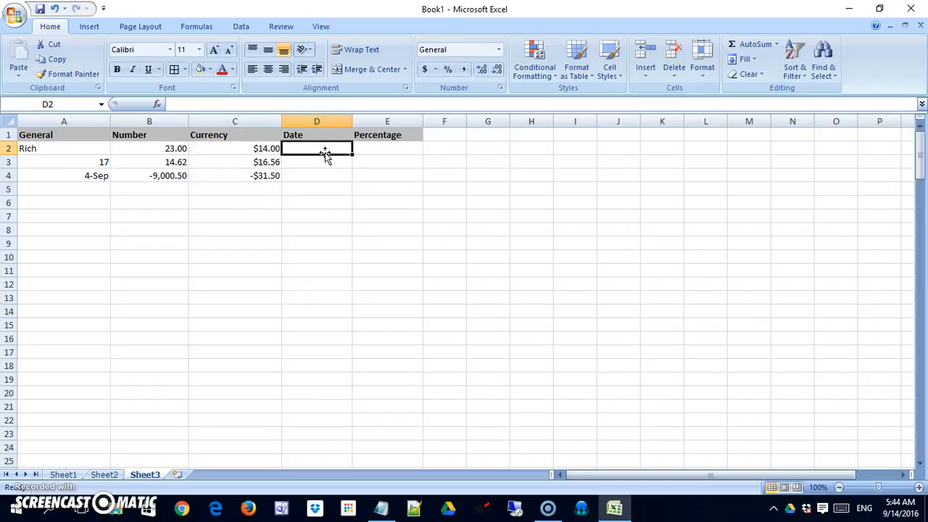
Enter 9/9/16 in D2 and 5/4 in D3, shown as 9/9/2016 and 4-May.
type("9/")
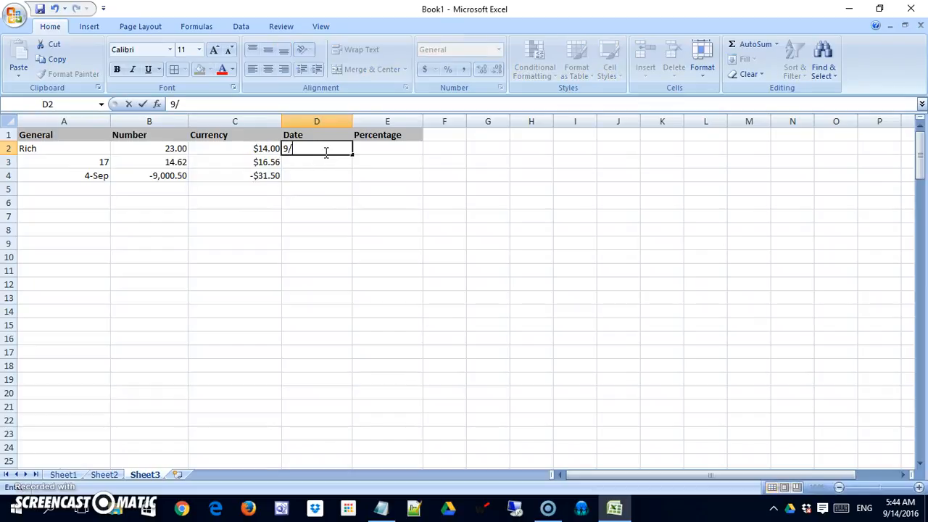
type("9/16")
key("Return")
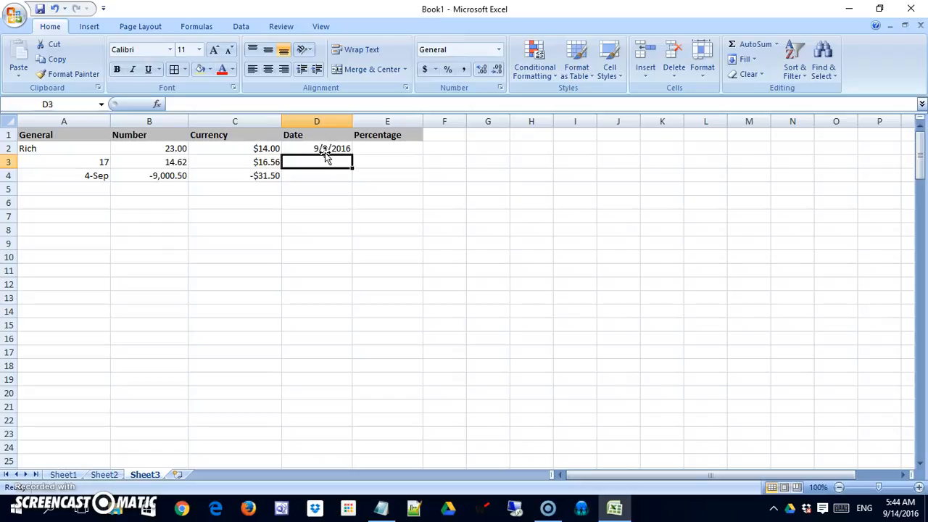
type("5/4")
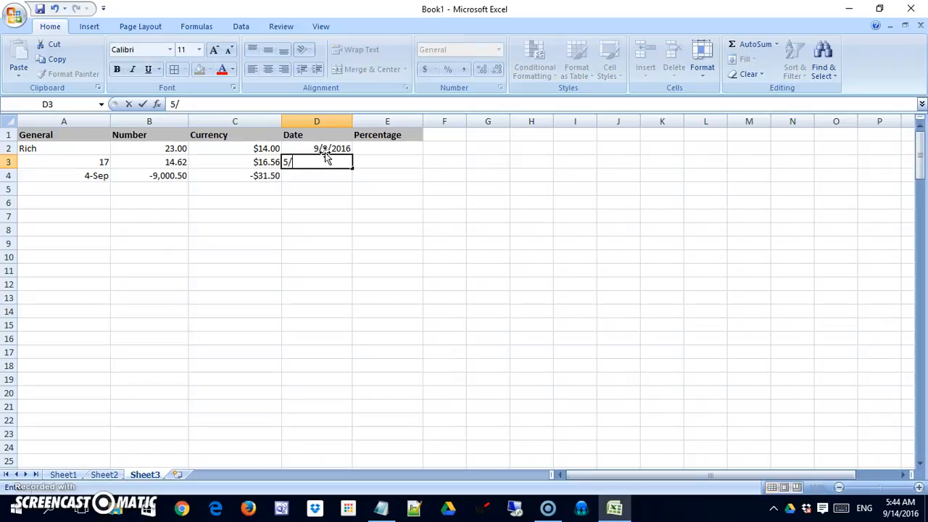
key("Return")
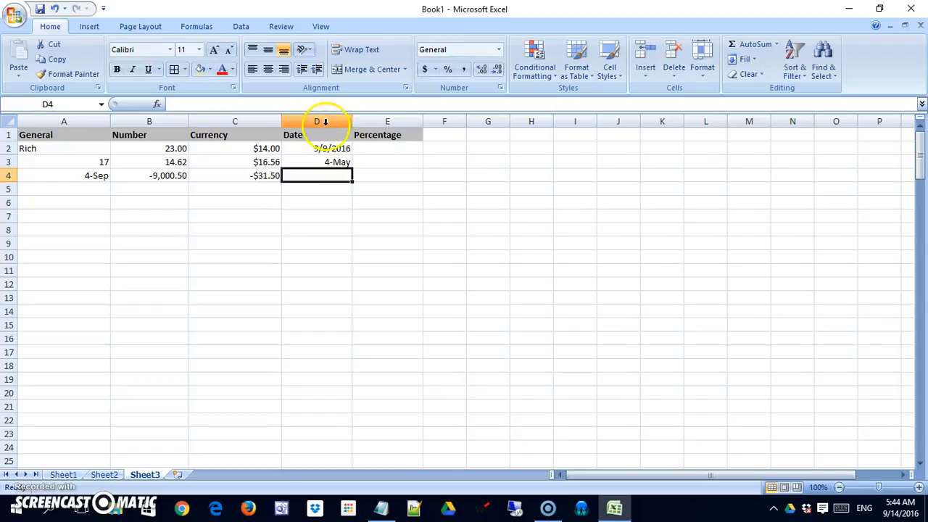
left_click(326, 123)
Format column D with the 3/14/2001 short date style so entries read 9/9/2016 and 5/4/2016.
right_click(325, 125)
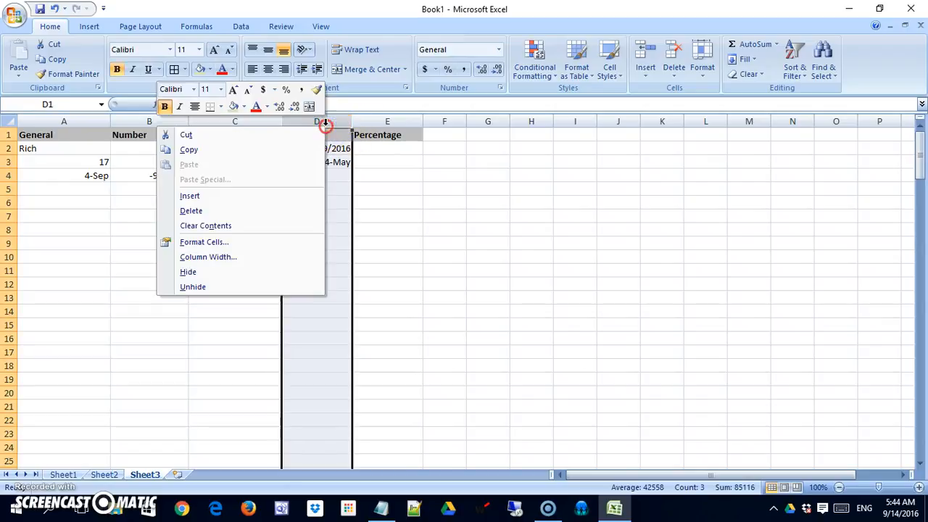
left_click(238, 243)
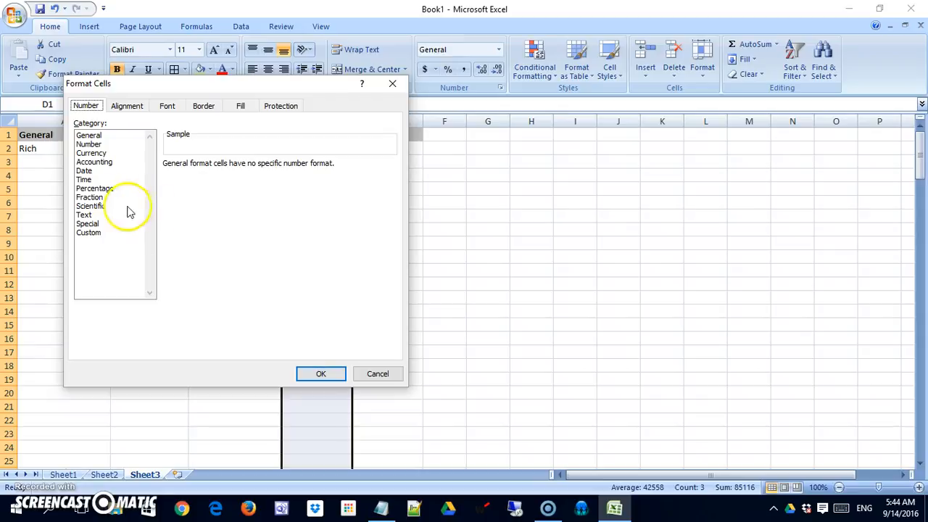
left_click(92, 173)
mouse_move(387, 191)
left_mouse_down()
mouse_move(397, 226)
mouse_move(394, 191)
left_mouse_up()
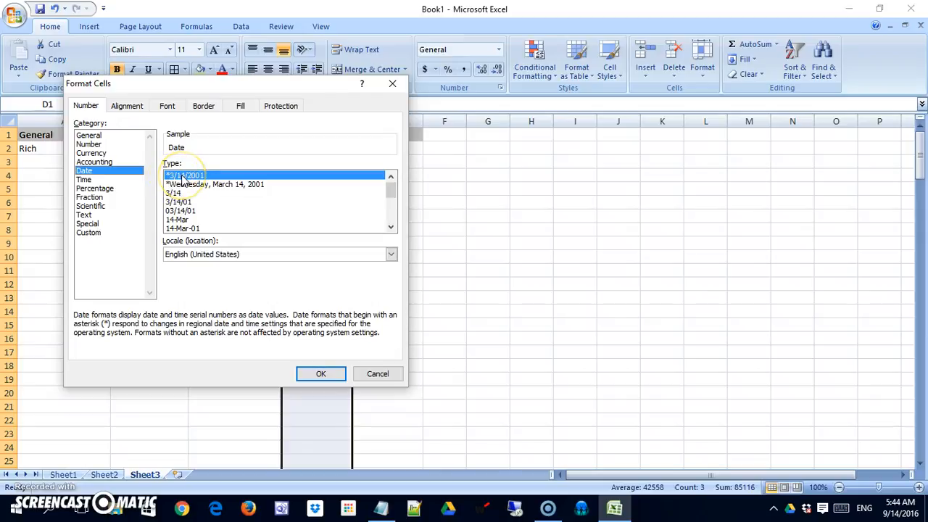
left_click(176, 211)
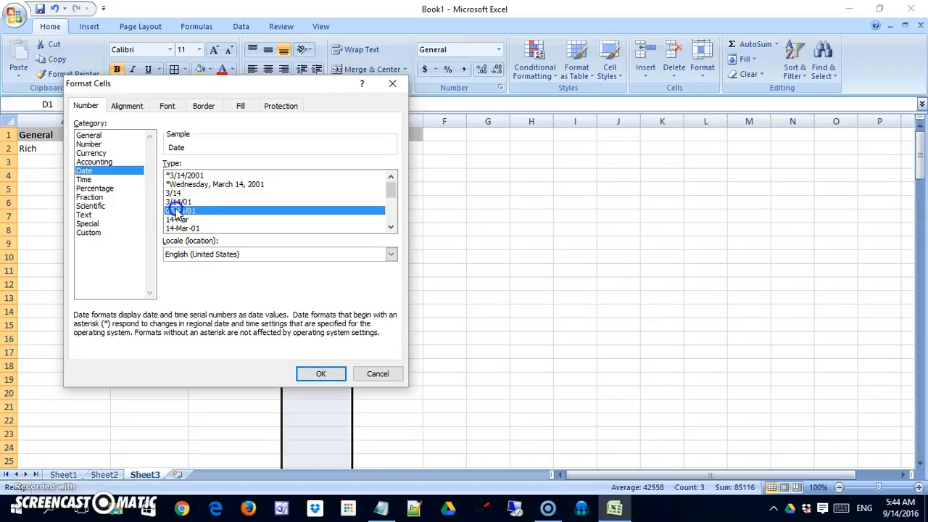
left_click(185, 211)
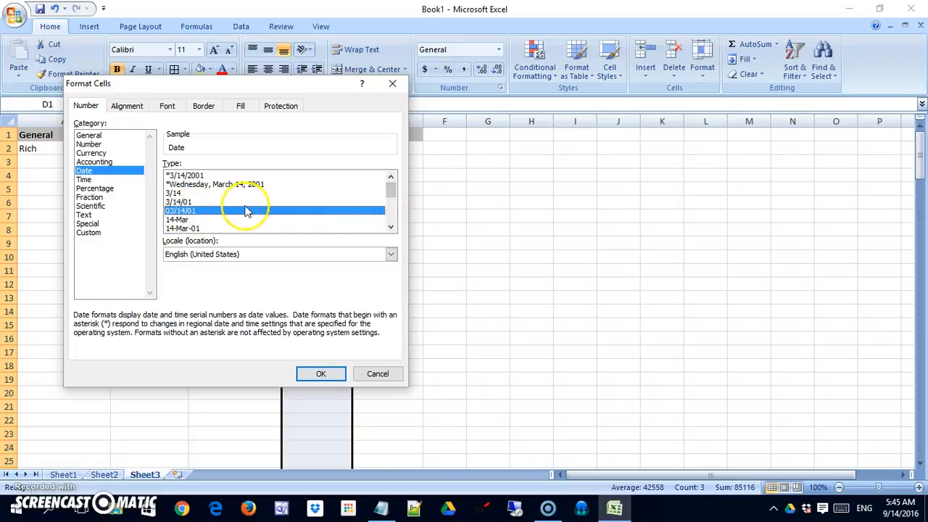
left_click(181, 176)
left_click(193, 185)
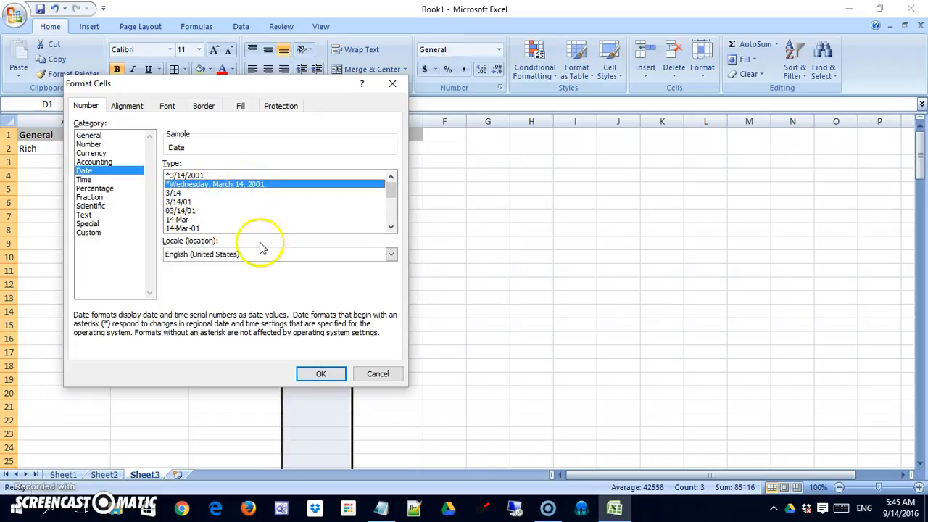
left_click(190, 175)
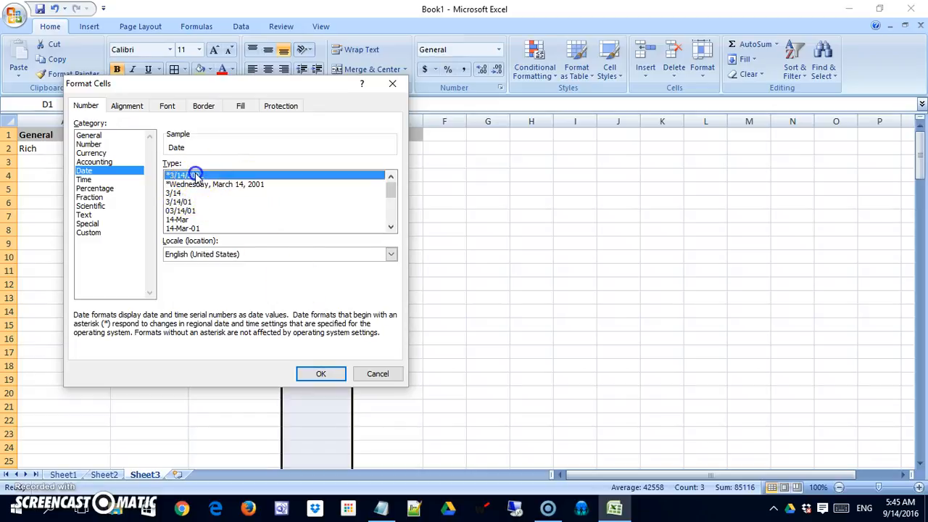
left_click(316, 371)
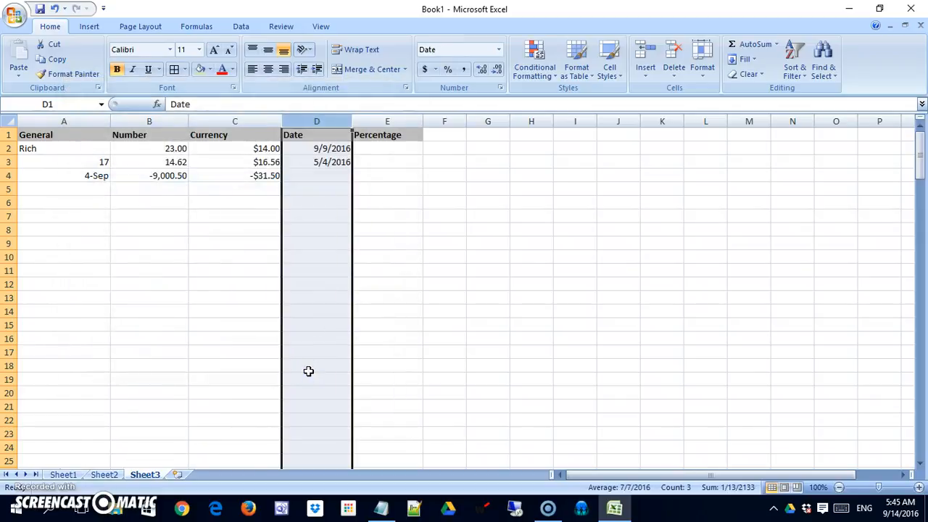
Re-enter D3 as 5/4 and enter 5/4/12 in D4, giving 5/4/2016 and 5/4/2012.
left_click(327, 163)
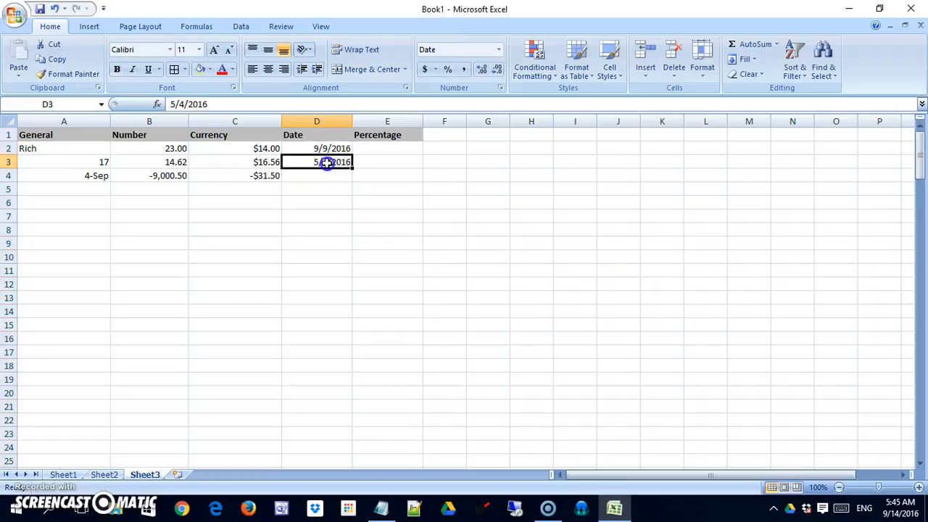
key("Delete")
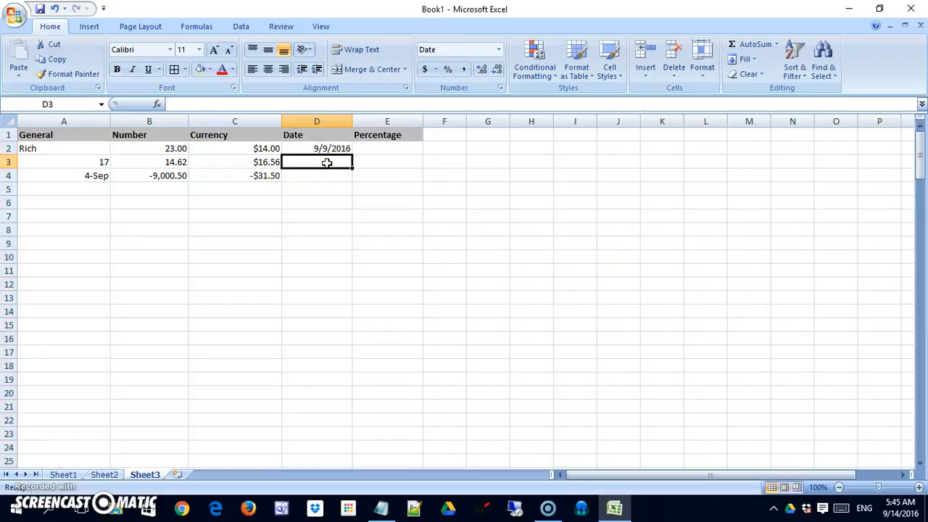
type("5/4")
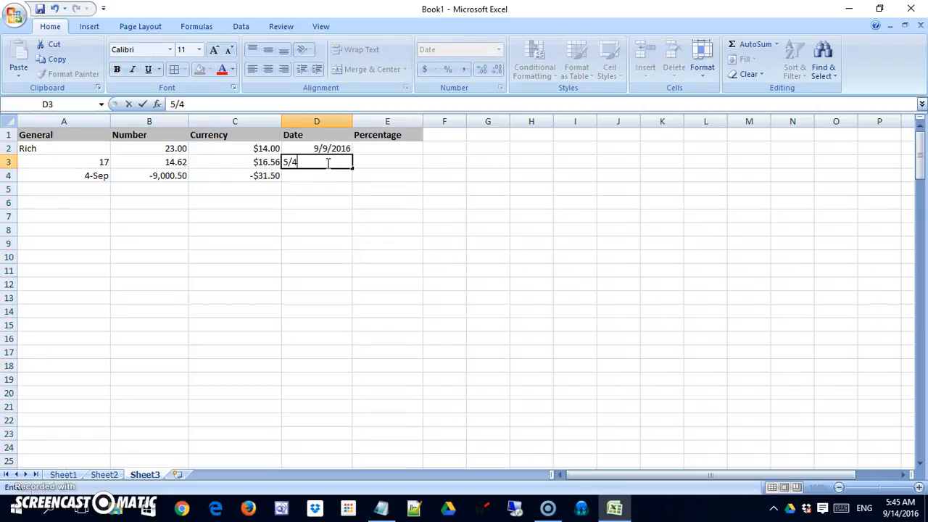
key("Return")
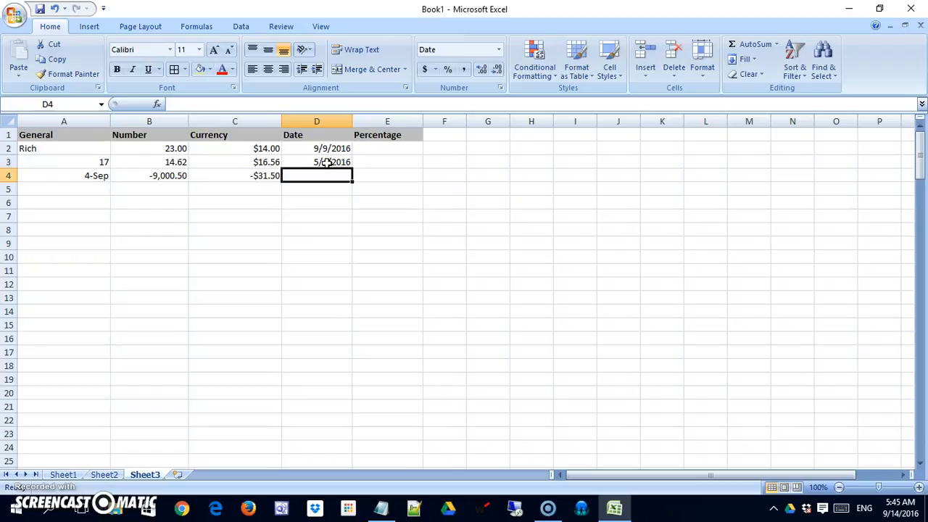
type("5/4/")
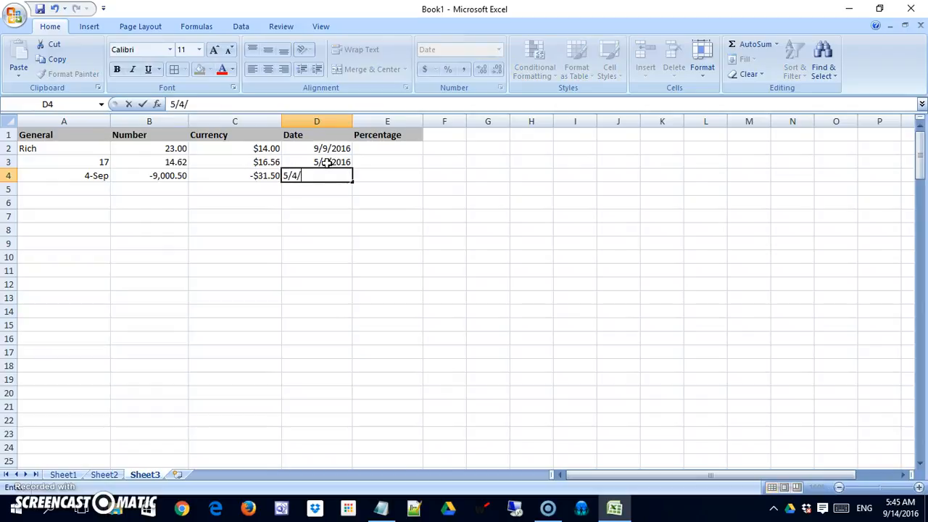
type("12")
key("Return")
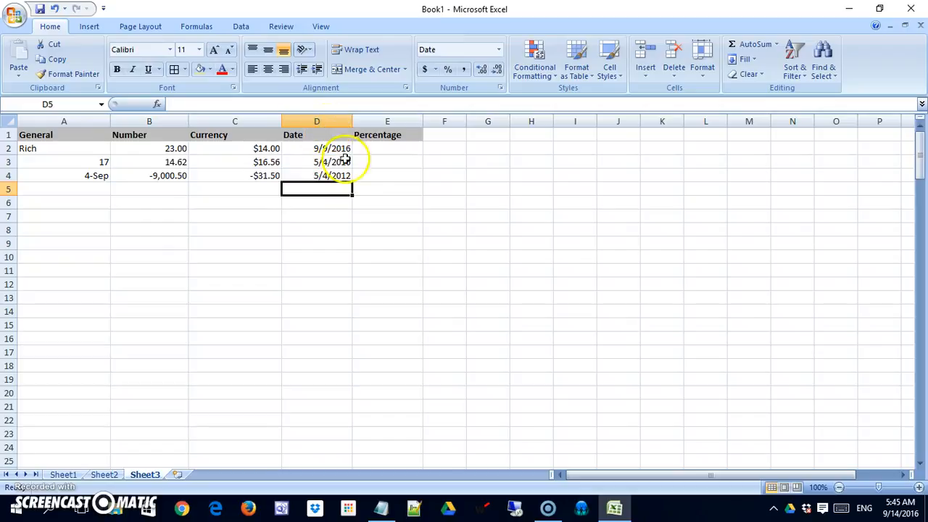
Enter 5 in E2 as the first Percentage value.
left_click(379, 149)
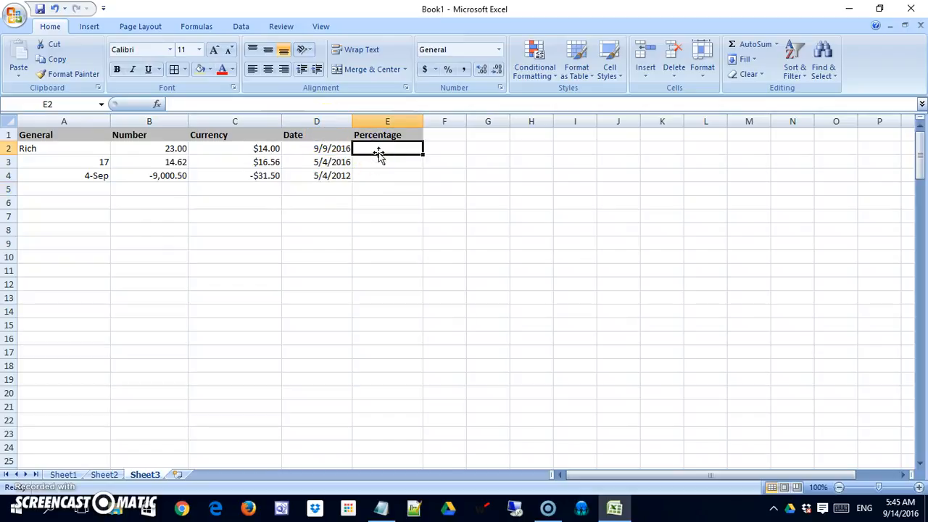
type("5")
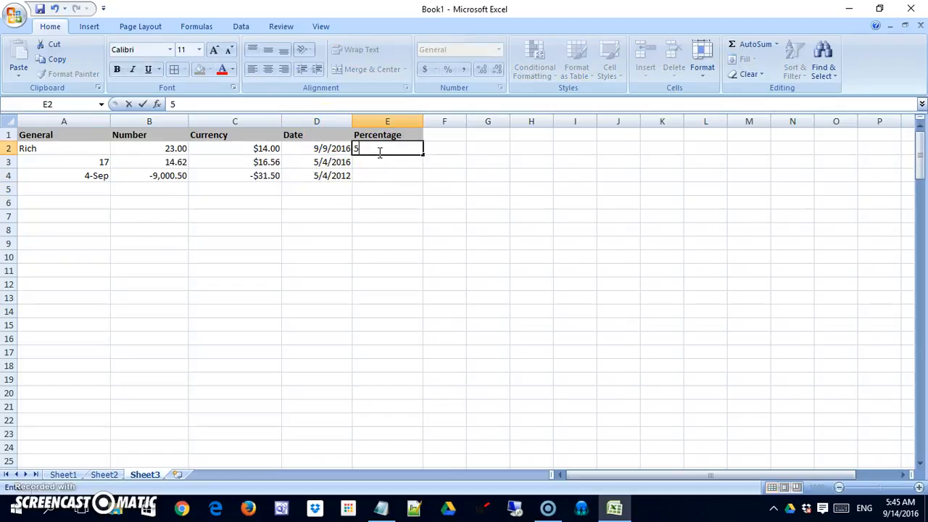
key("Return")
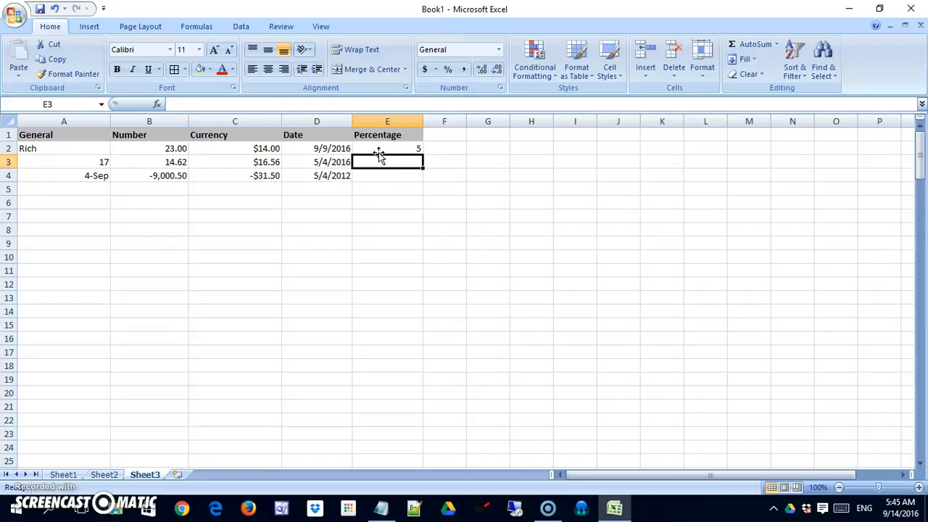
left_click(405, 120)
Format column E as Percentage with 2 decimal places.
right_click(405, 119)
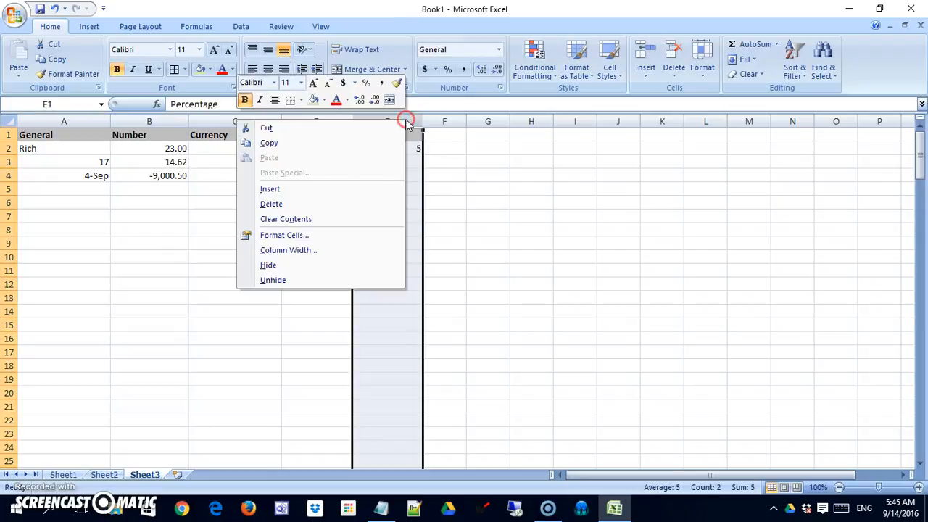
left_click(352, 235)
left_click(210, 182)
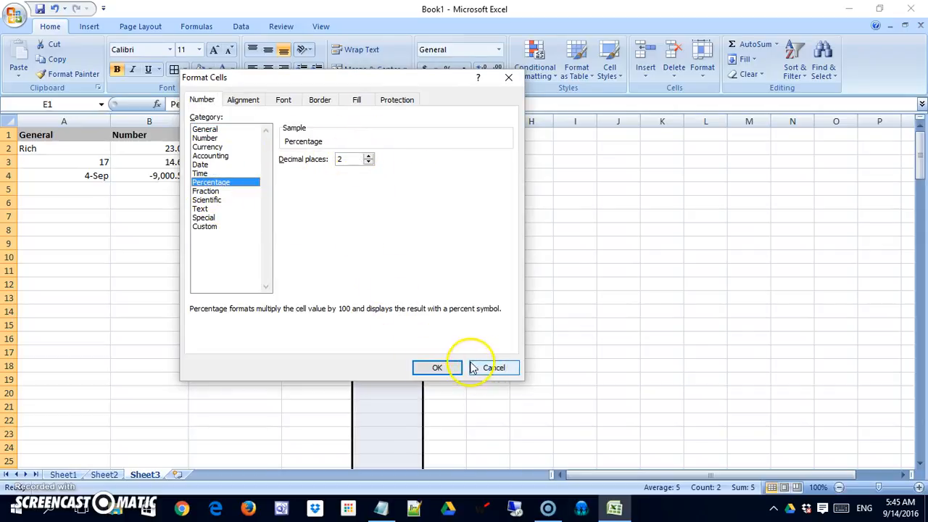
left_click(438, 368)
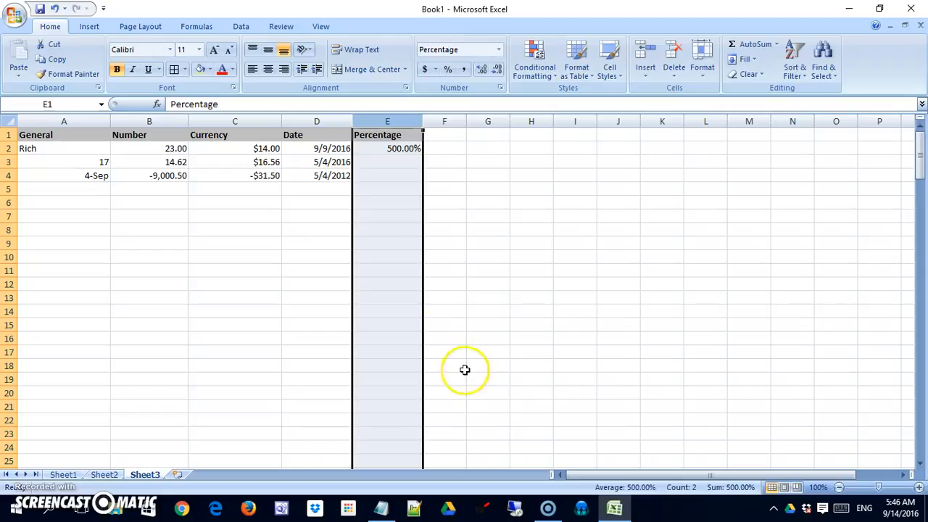
Re-enter E2 as .05 so it displays 5.00%.
left_click(408, 150)
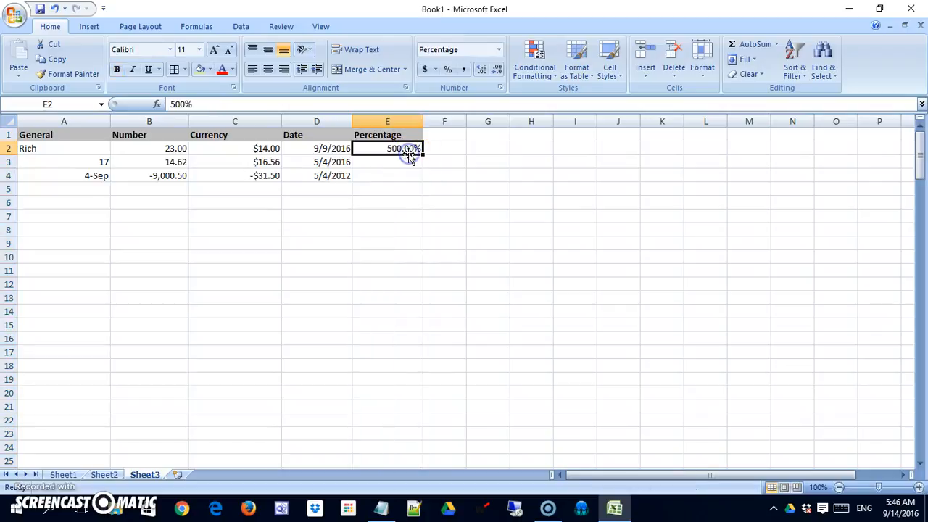
type(".05")
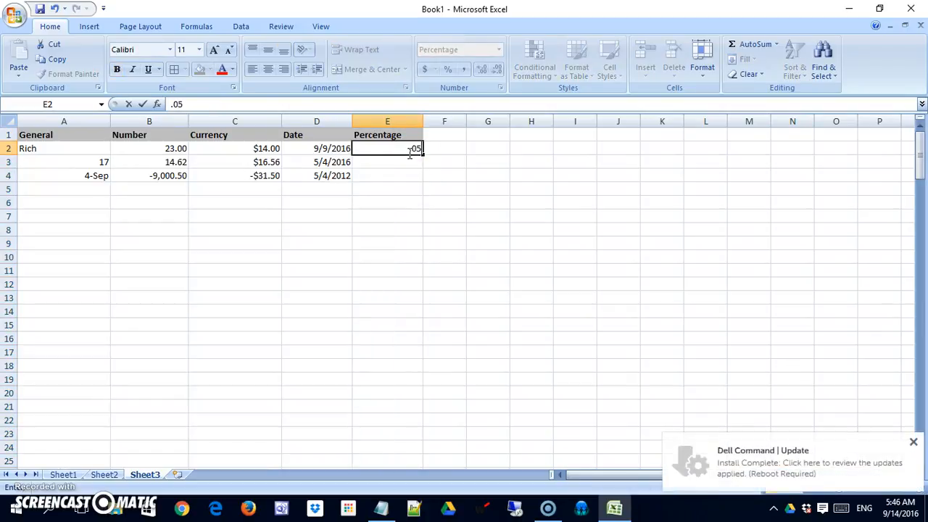
key("Return")
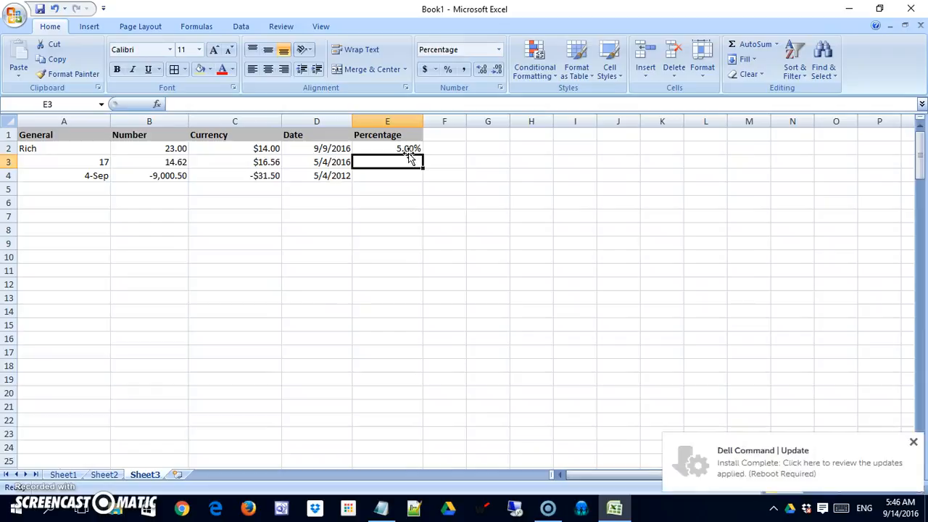
left_click(406, 121)
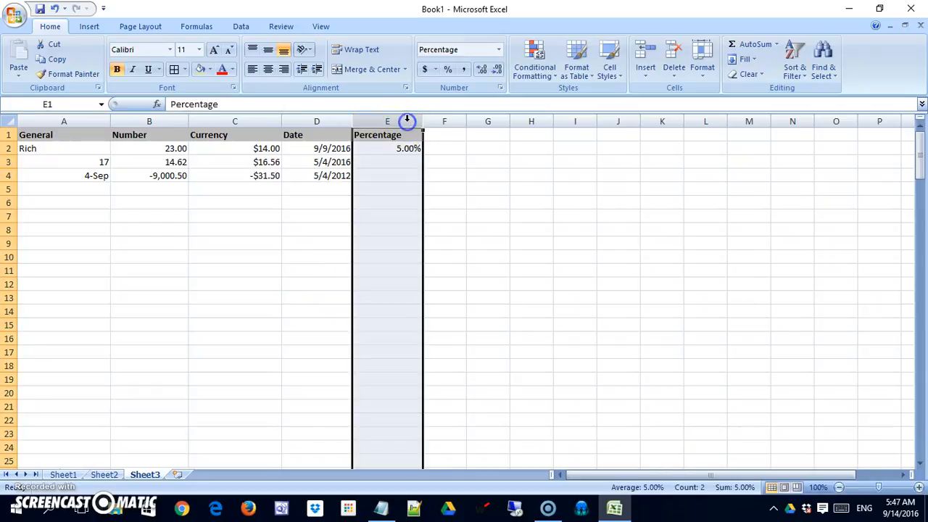
right_click(407, 122)
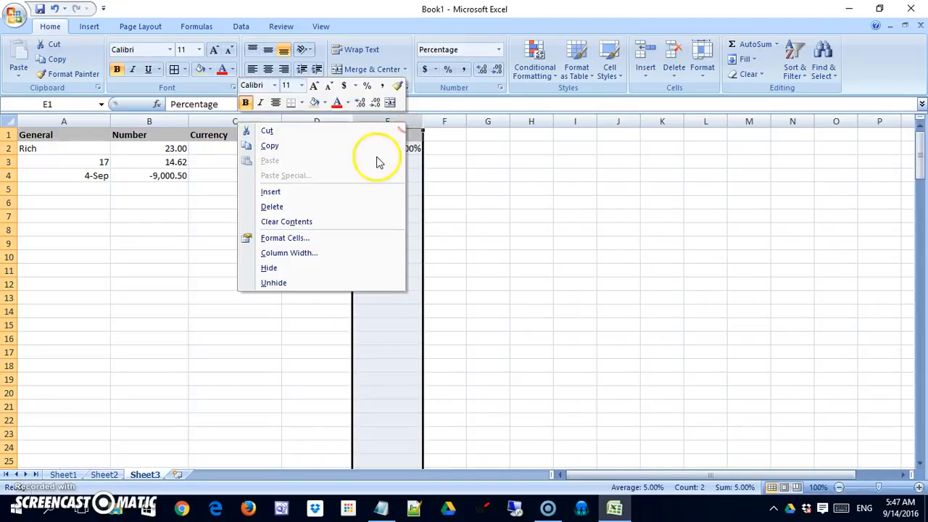
left_click(328, 239)
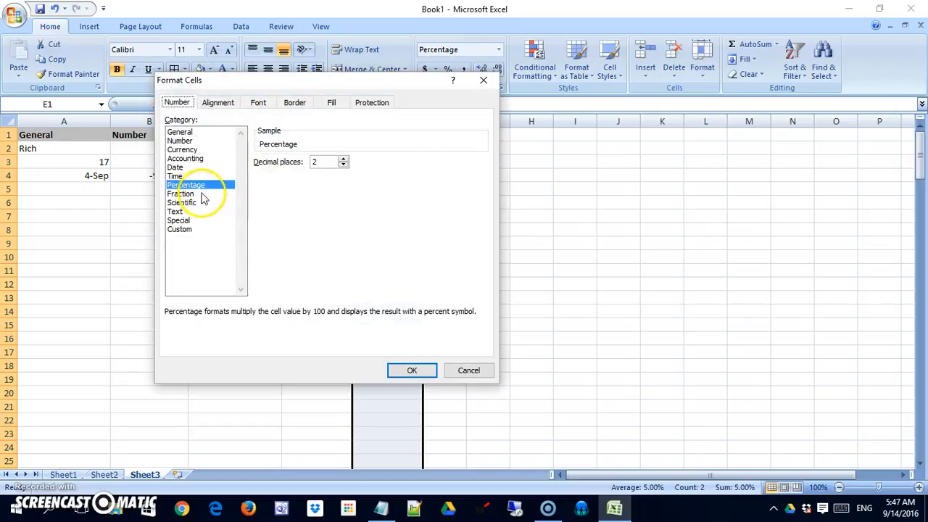
left_click(410, 370)
left_click(440, 259)
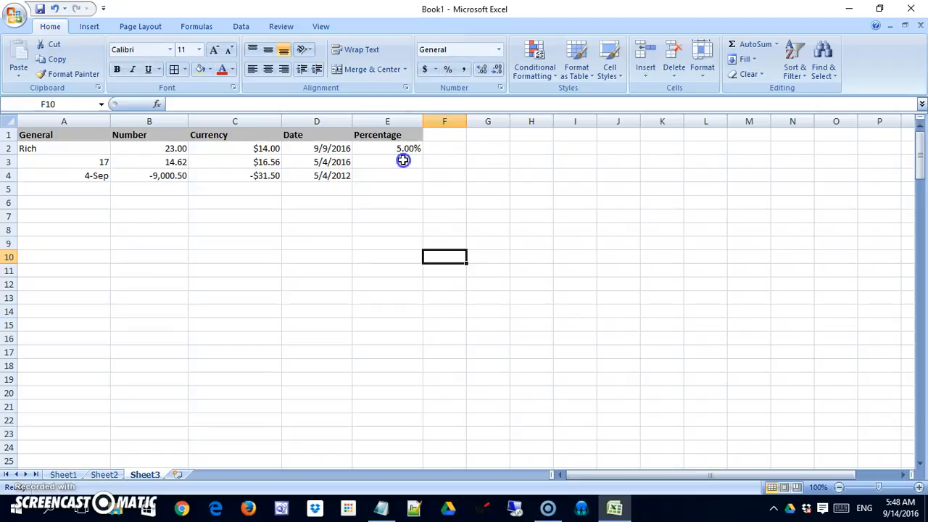
Enter 5% in E3 and 16.67 in E4, shown as 5.00% and 16.67%.
left_click(401, 160)
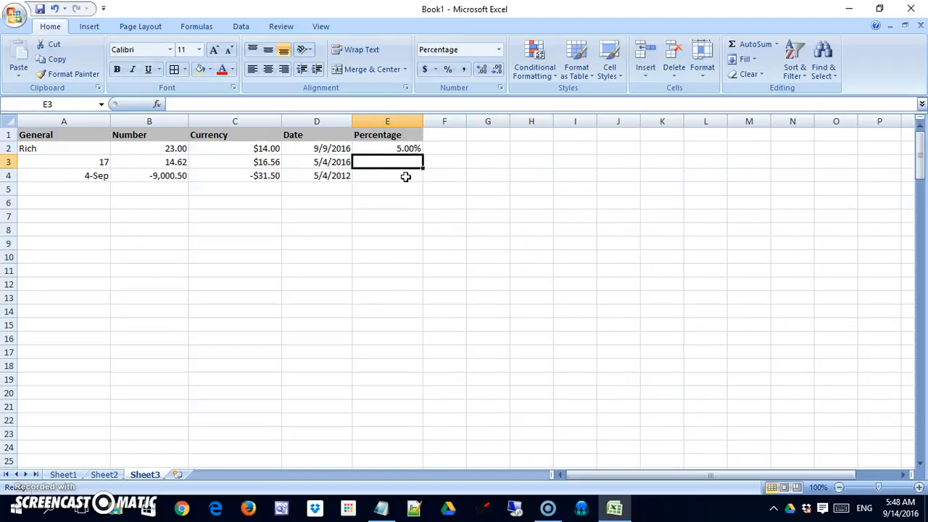
type("5%")
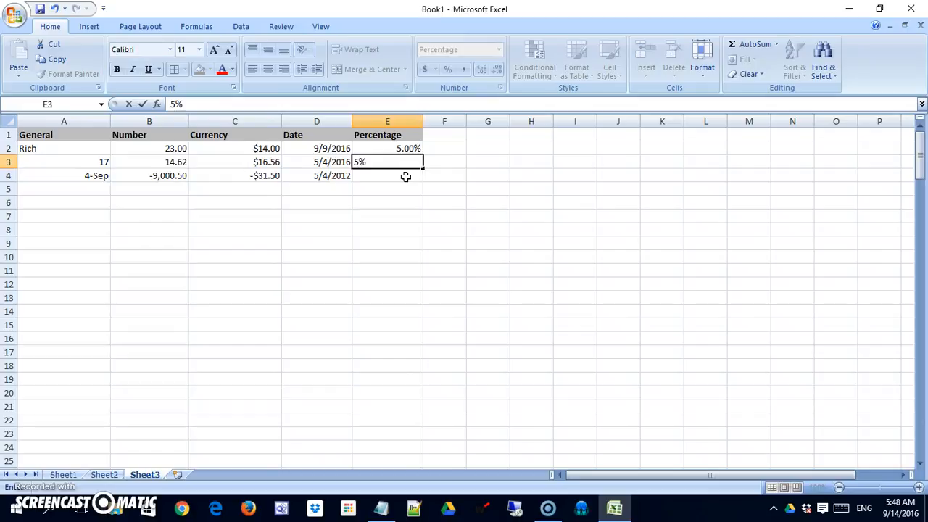
key("Return")
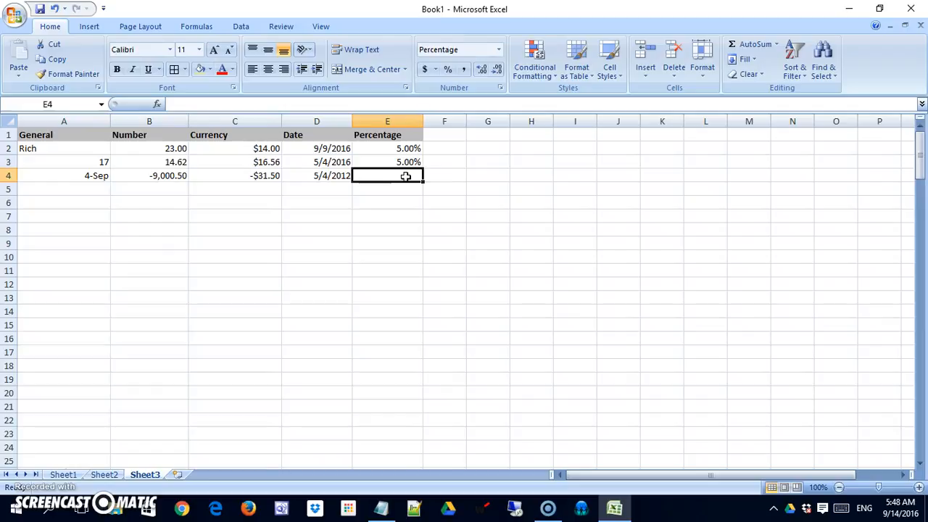
type("16.")
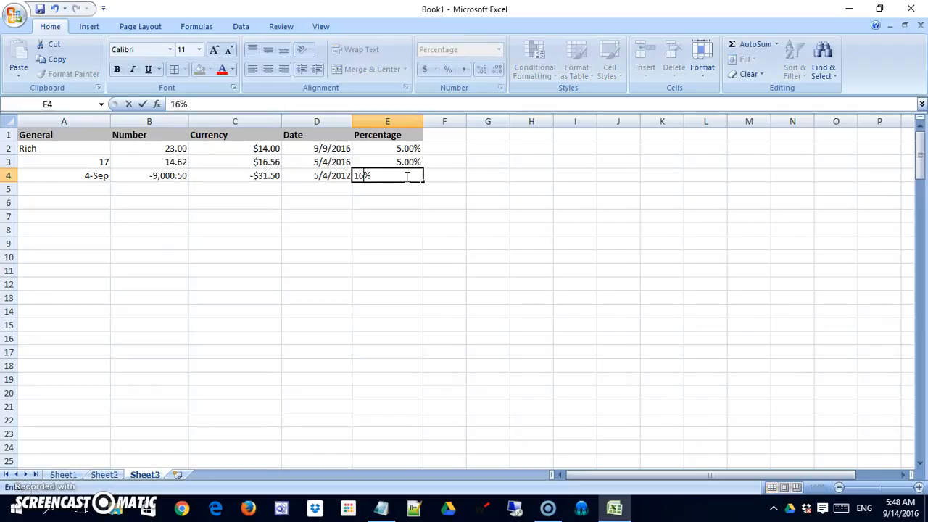
type("67")
key("Return")
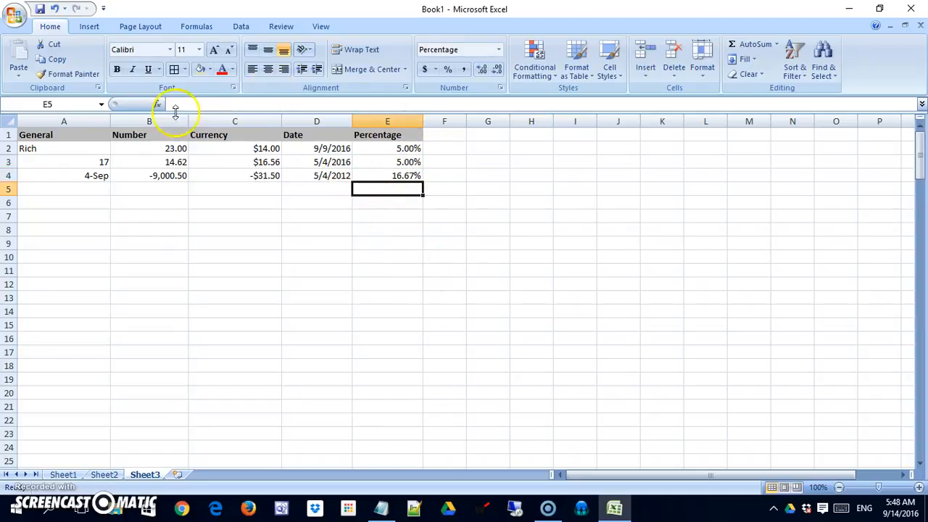
left_click(435, 122)
Open Format Cells for column F and keep its General number format.
right_click(435, 125)
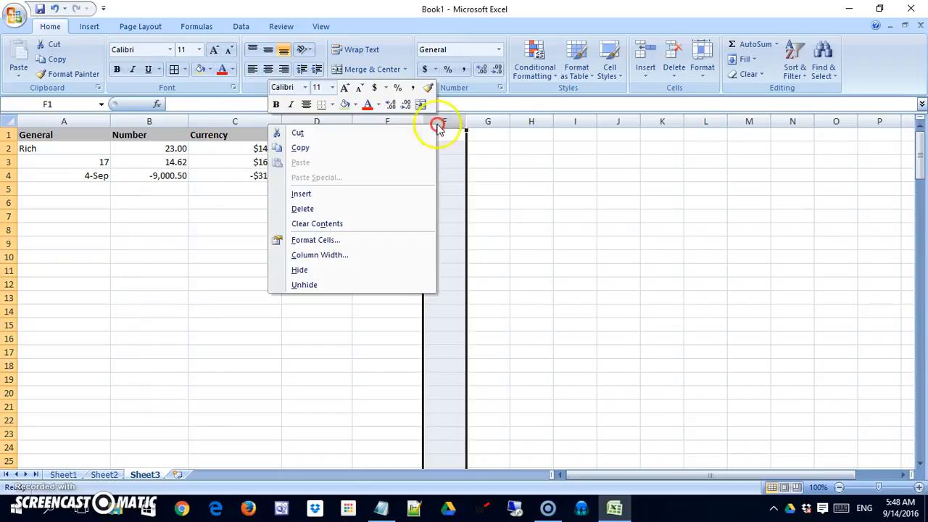
left_click(379, 239)
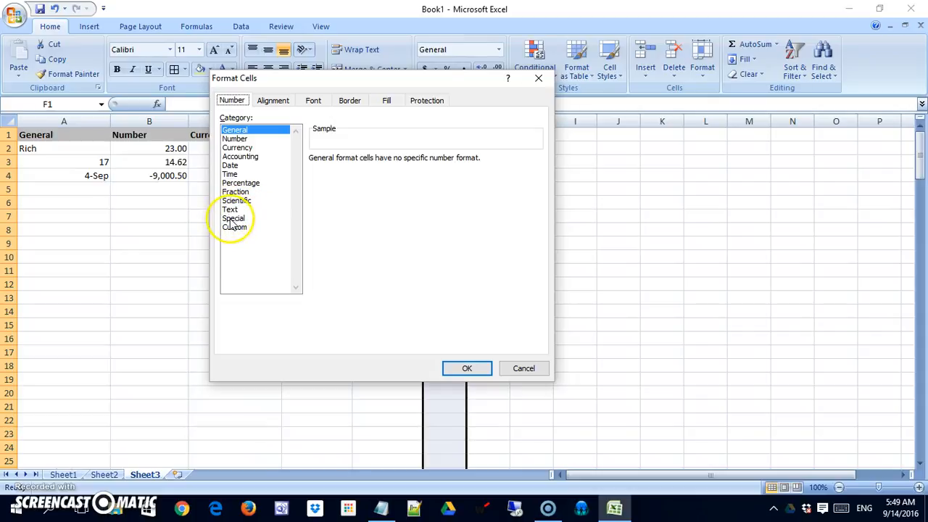
left_click(476, 368)
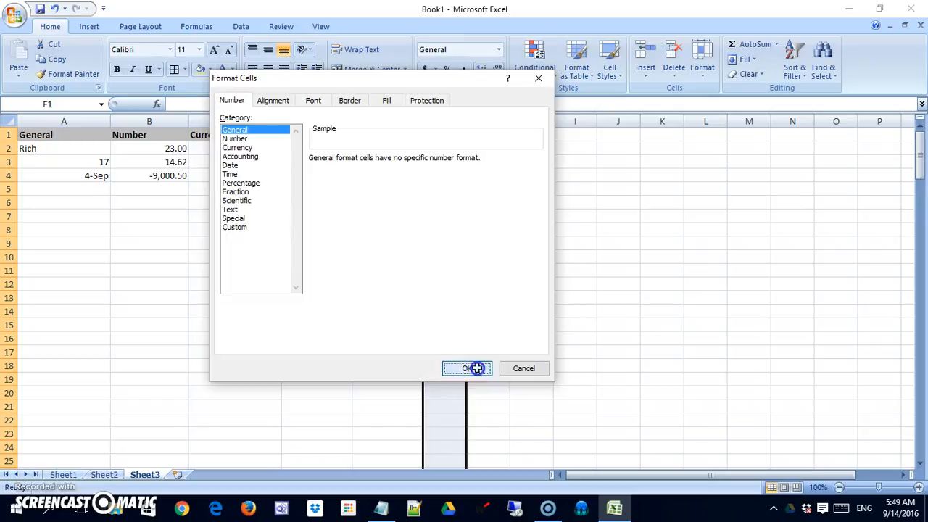